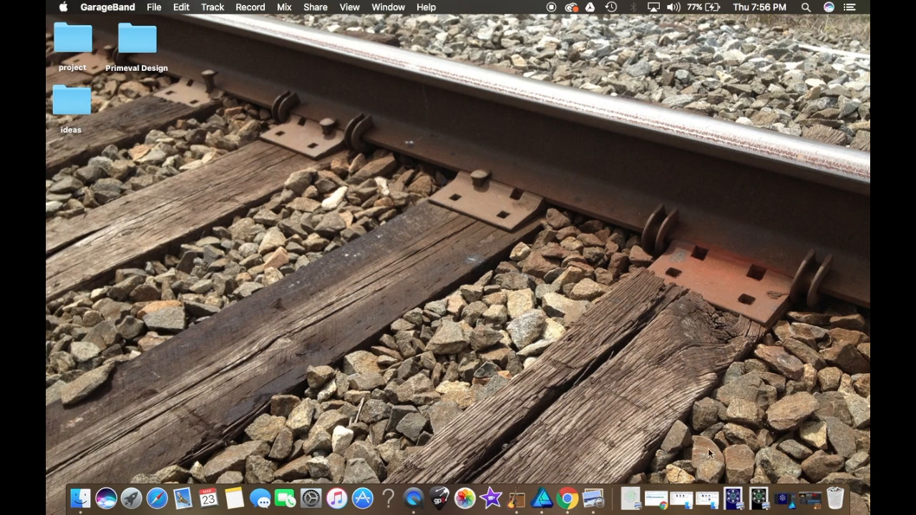
Step: Open the dark blue and black Cube Shirt images side by side to compare the two designs
click(752, 499)
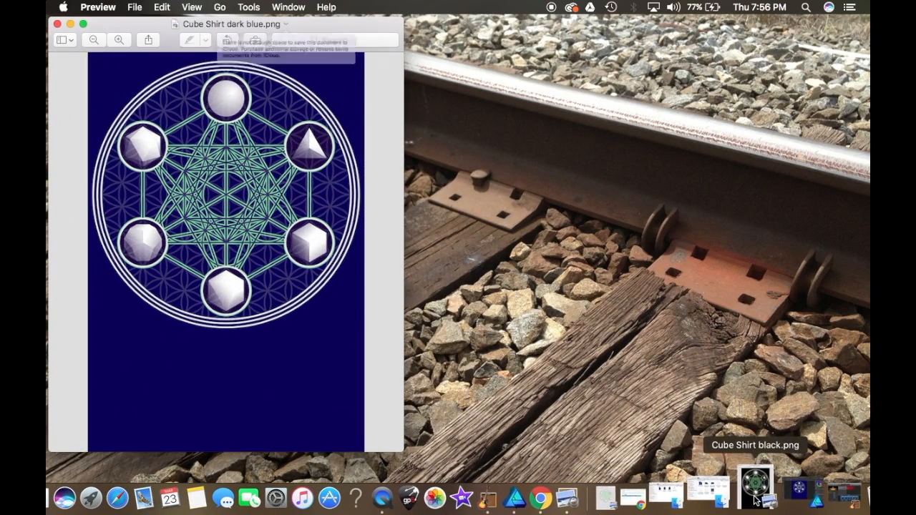
click(759, 493)
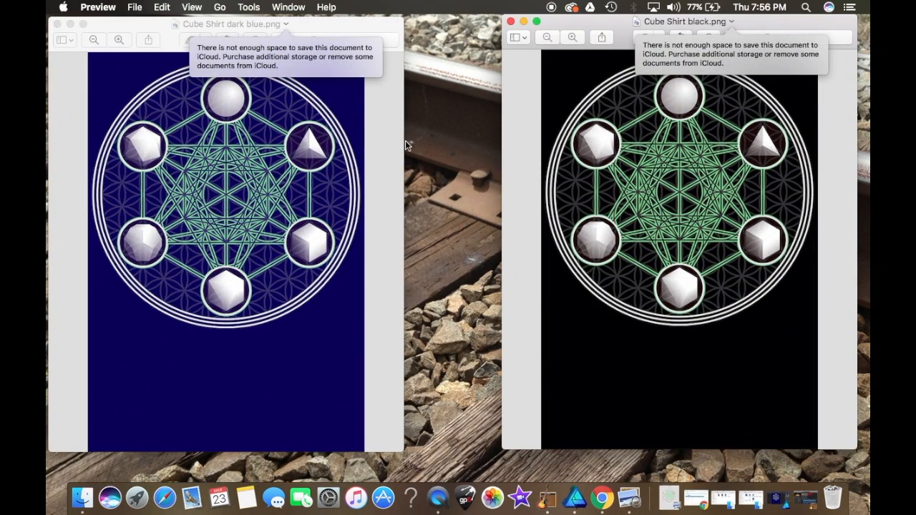
click(345, 61)
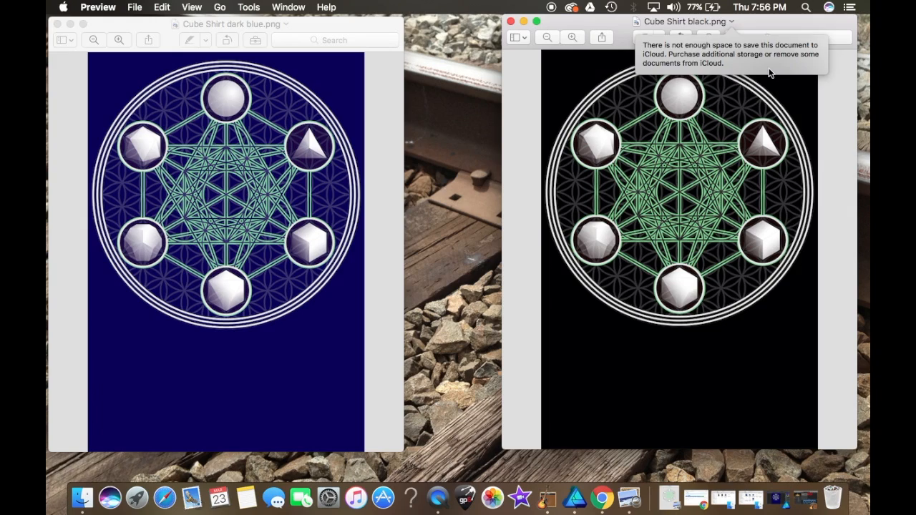
click(768, 72)
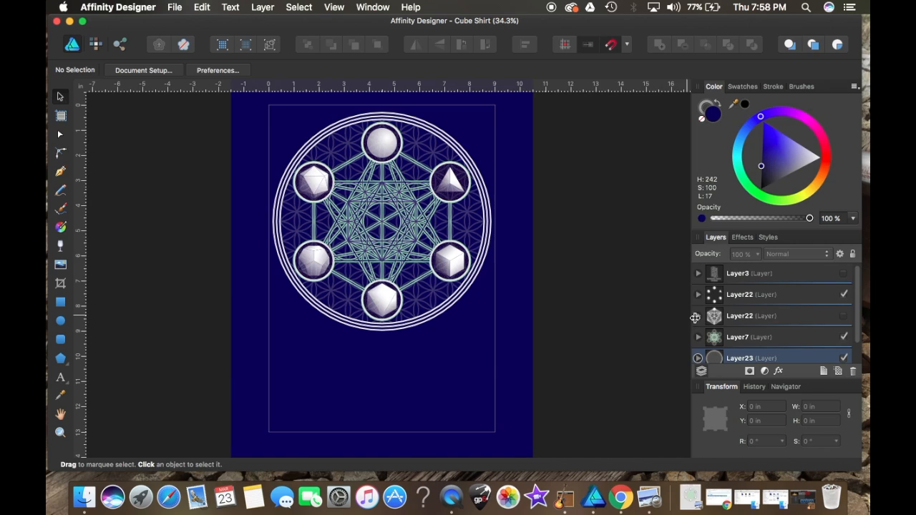
Step: Zoom in and out on the Cube Shirt design to inspect its details
scroll(731, 335, down, 2)
scroll(733, 337, up, 2)
scroll(444, 154, up, 15)
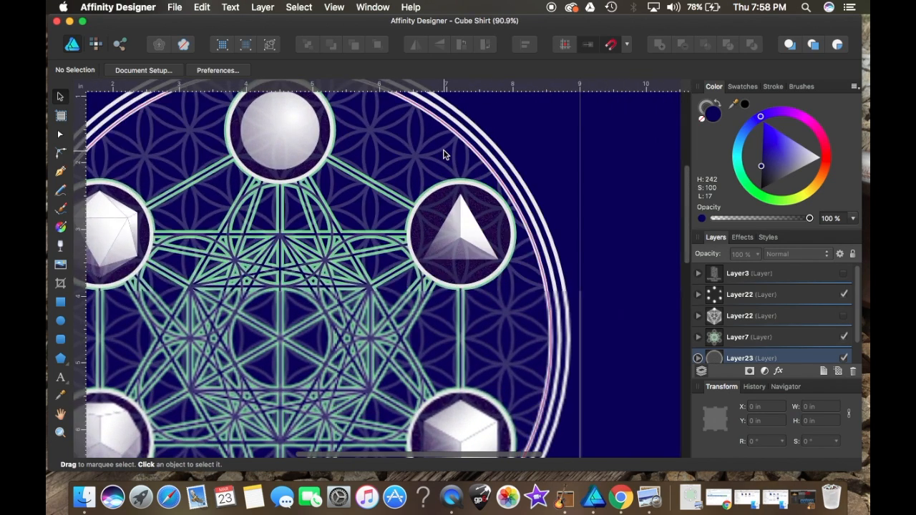
scroll(443, 154, up, 10)
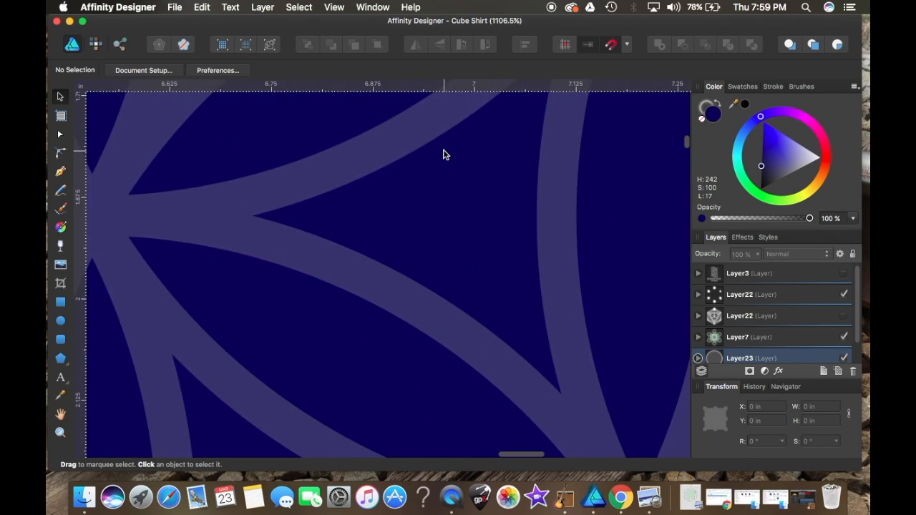
scroll(443, 154, down, 15)
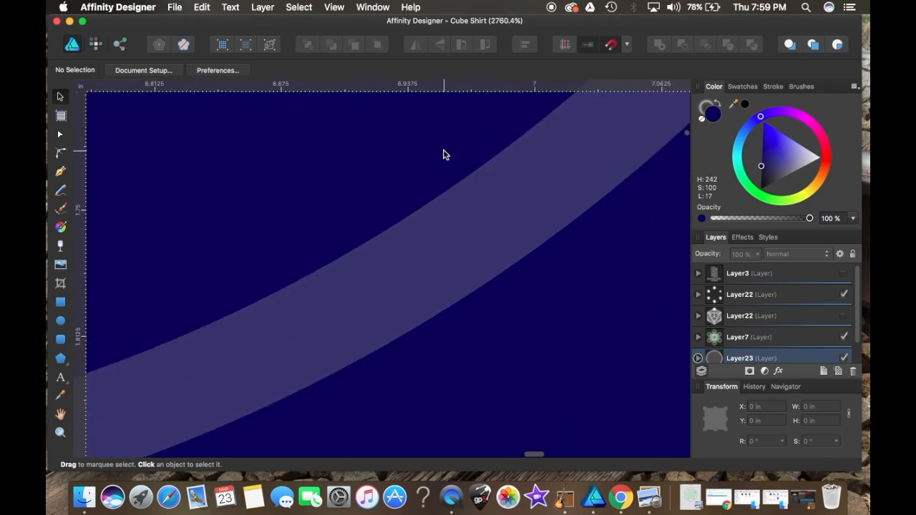
scroll(499, 217, up, 10)
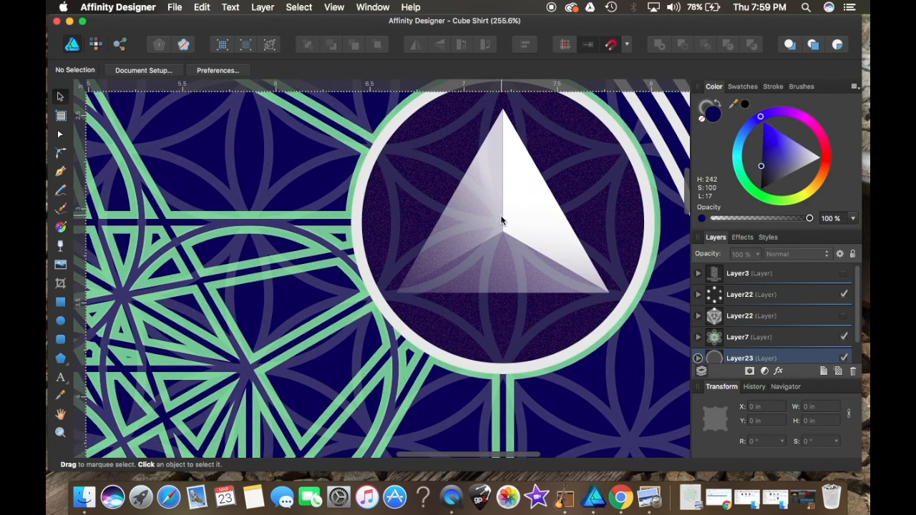
scroll(499, 220, down, 15)
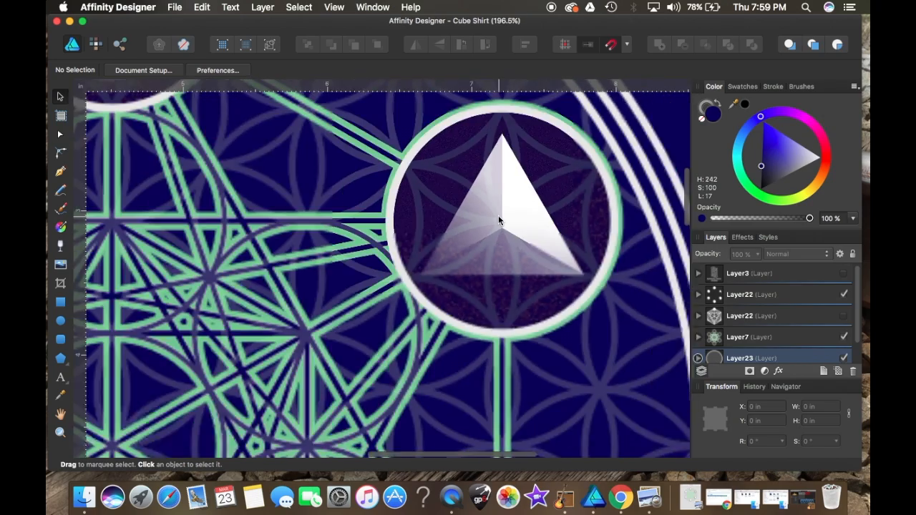
scroll(499, 220, down, 3)
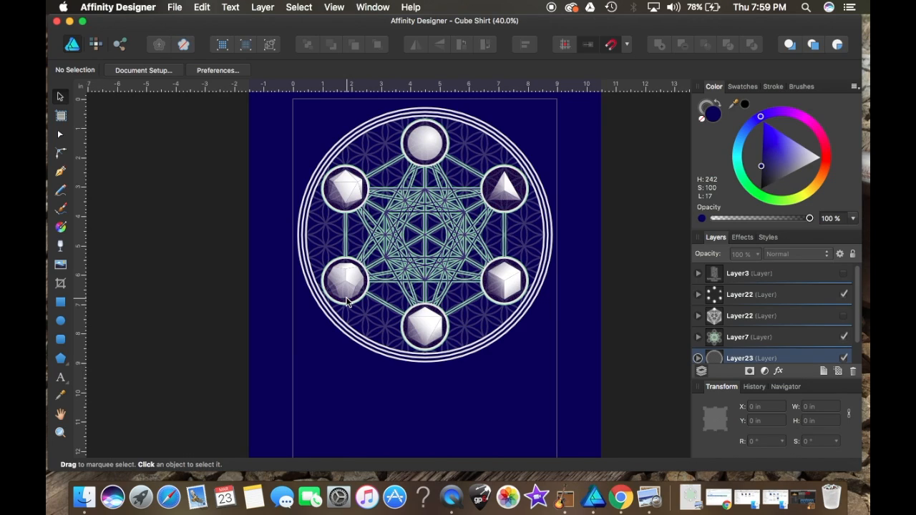
Step: Hide the dark blue background layer so the design shows on a transparent background
click(175, 10)
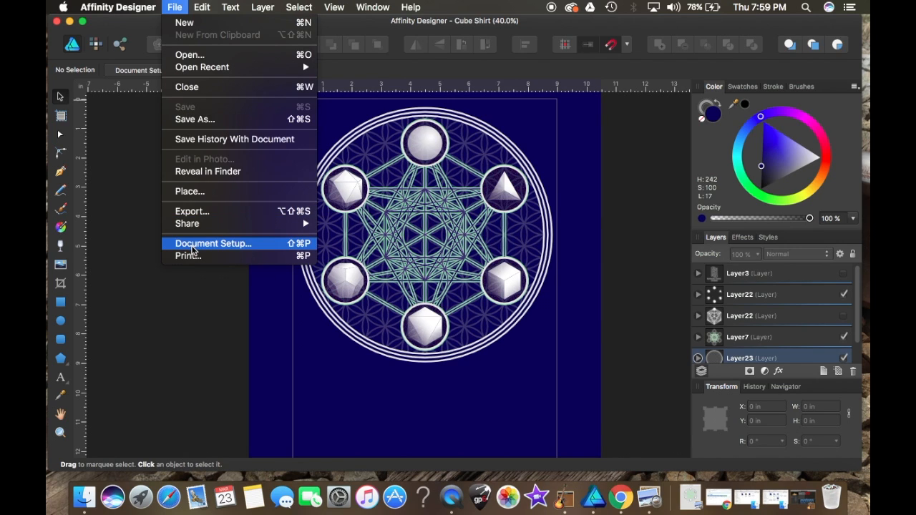
click(192, 246)
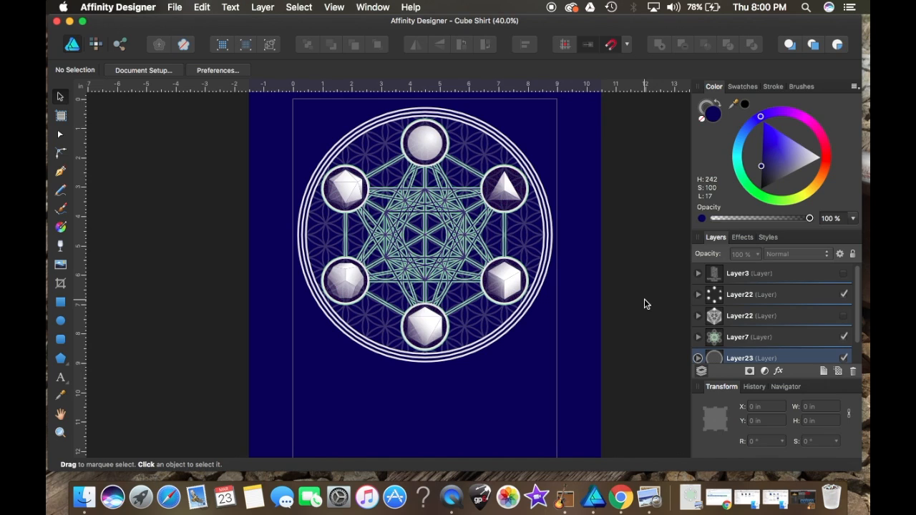
scroll(801, 326, down, 2)
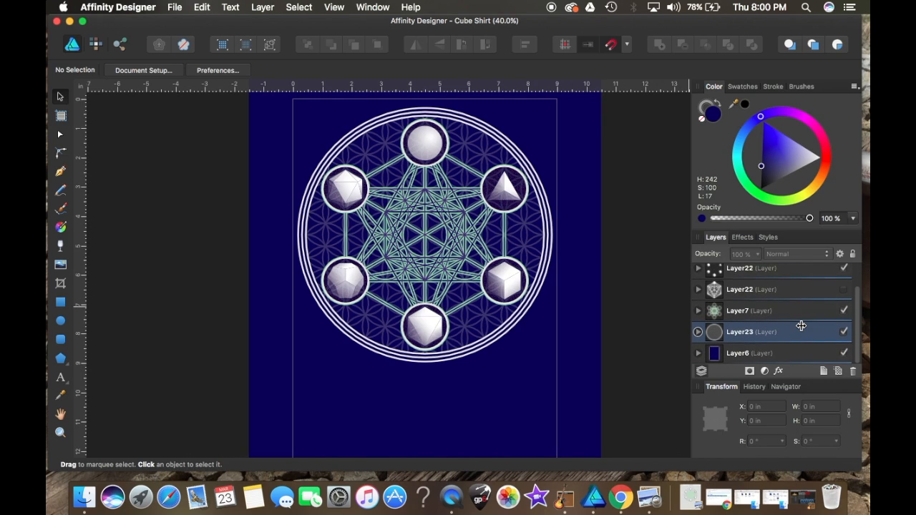
click(842, 354)
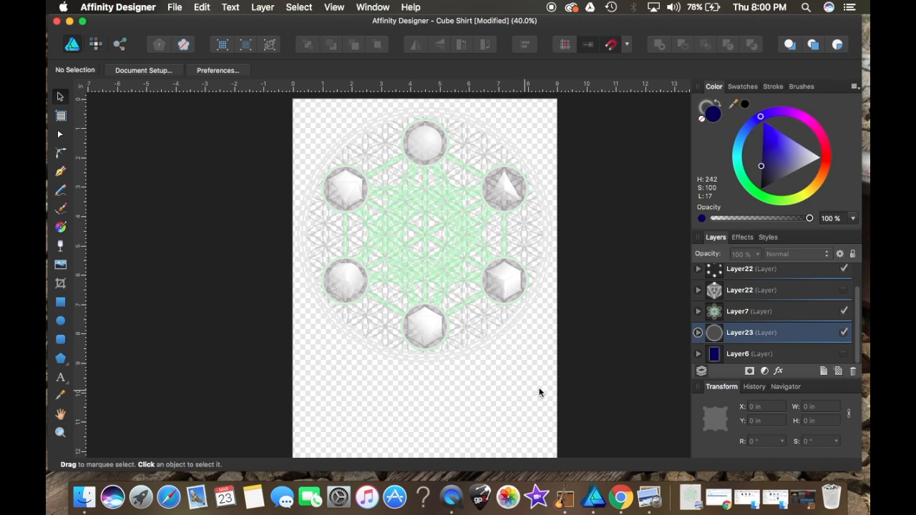
click(843, 354)
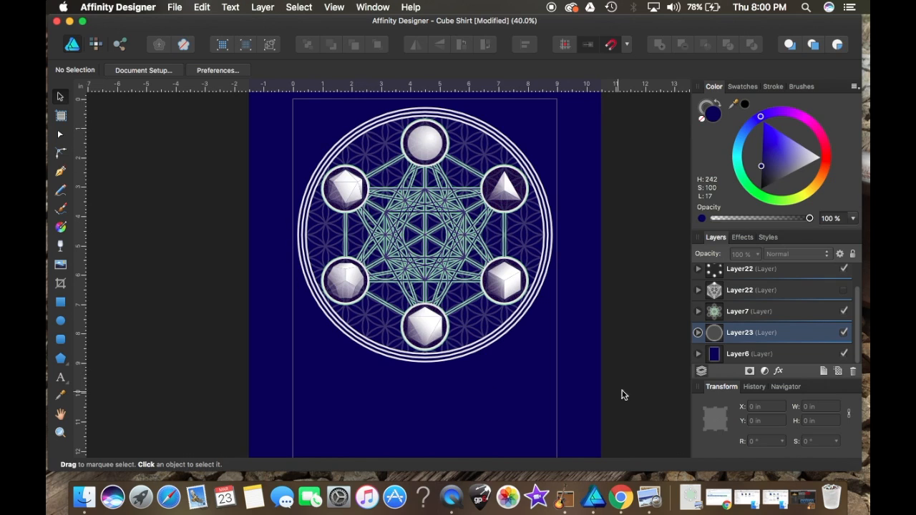
click(844, 353)
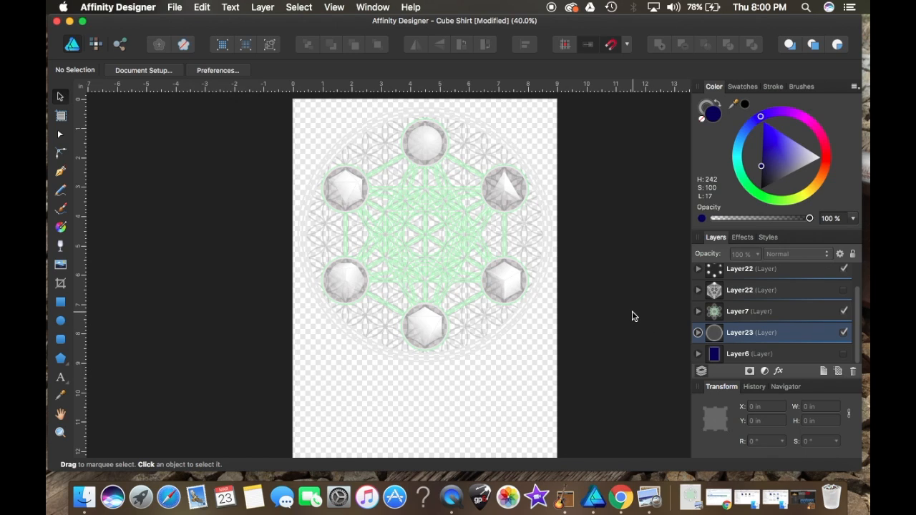
Step: Save the document and export it as a PNG named Cube Shirt to the Desktop
click(176, 9)
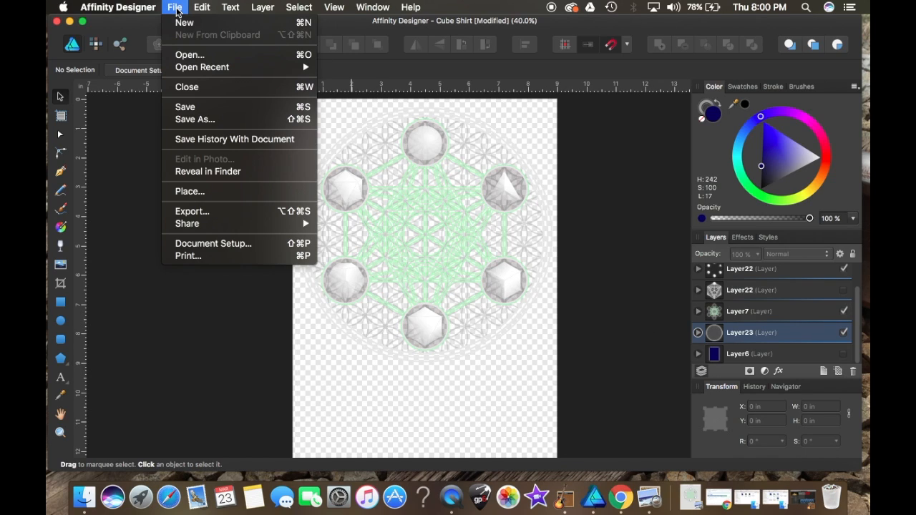
click(195, 109)
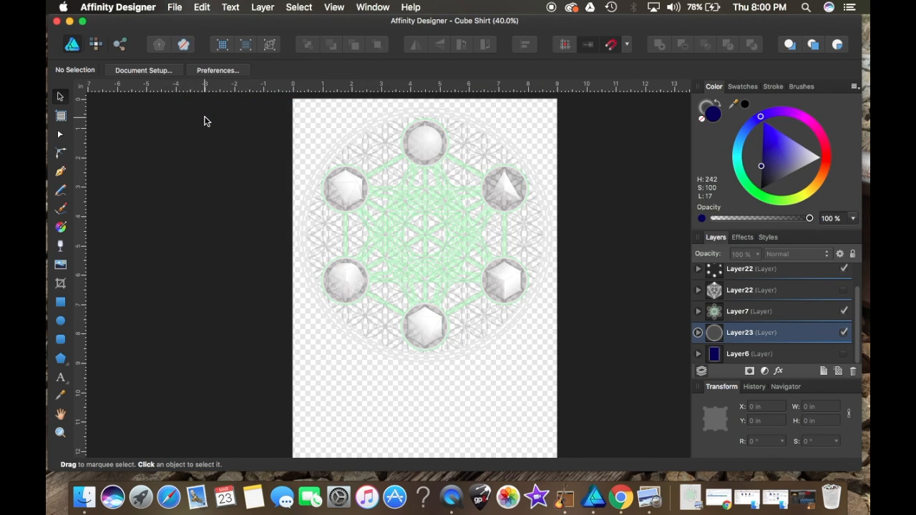
click(176, 9)
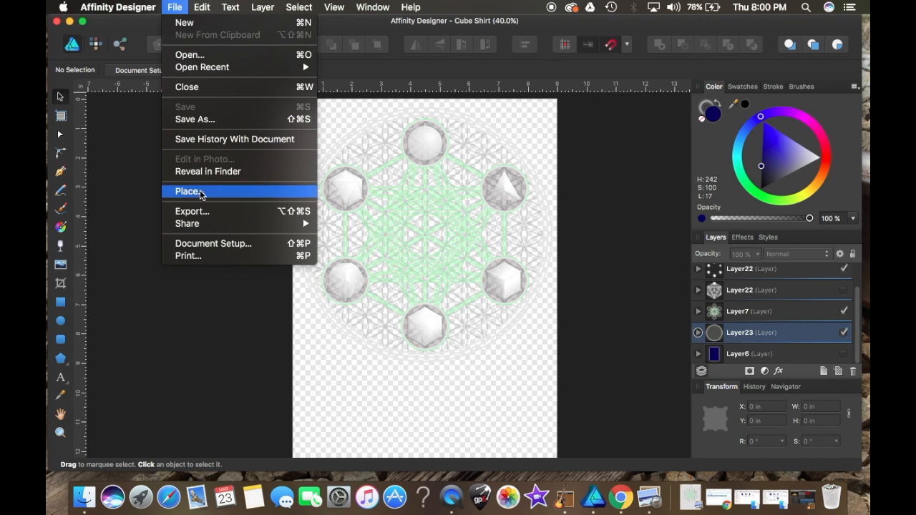
click(204, 215)
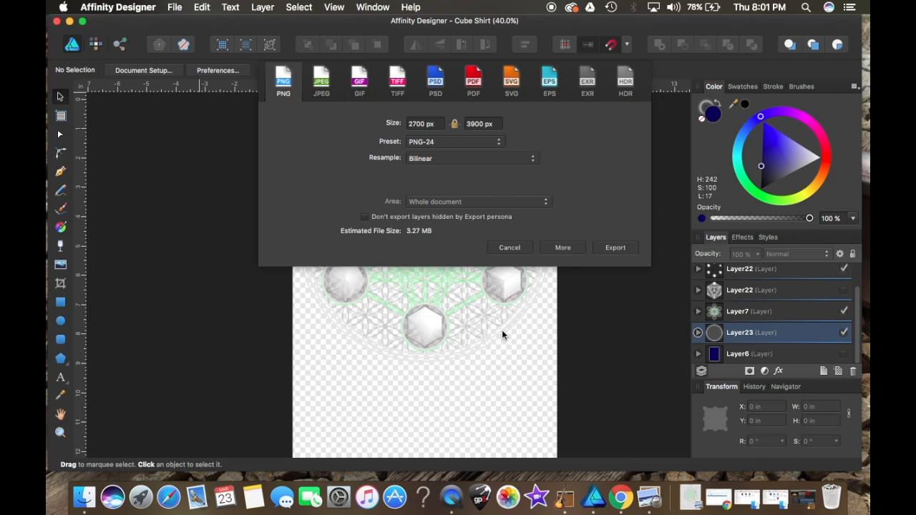
click(320, 86)
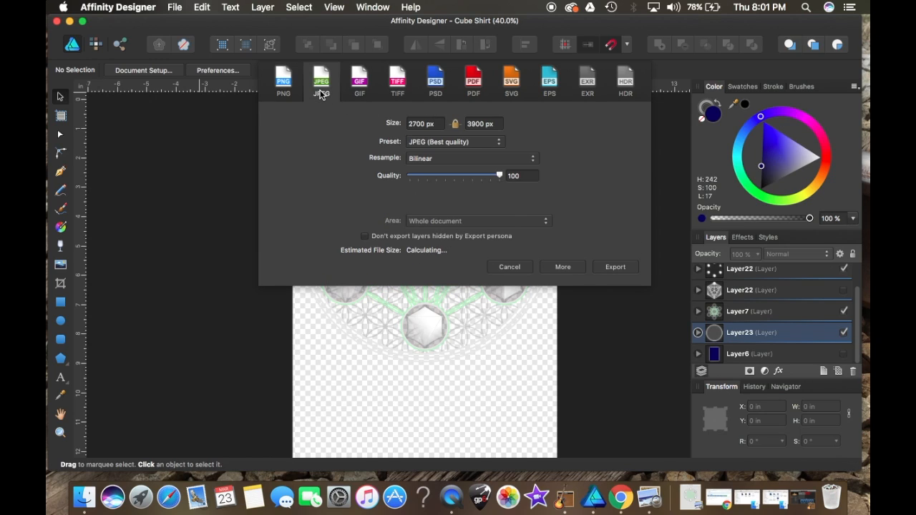
click(294, 84)
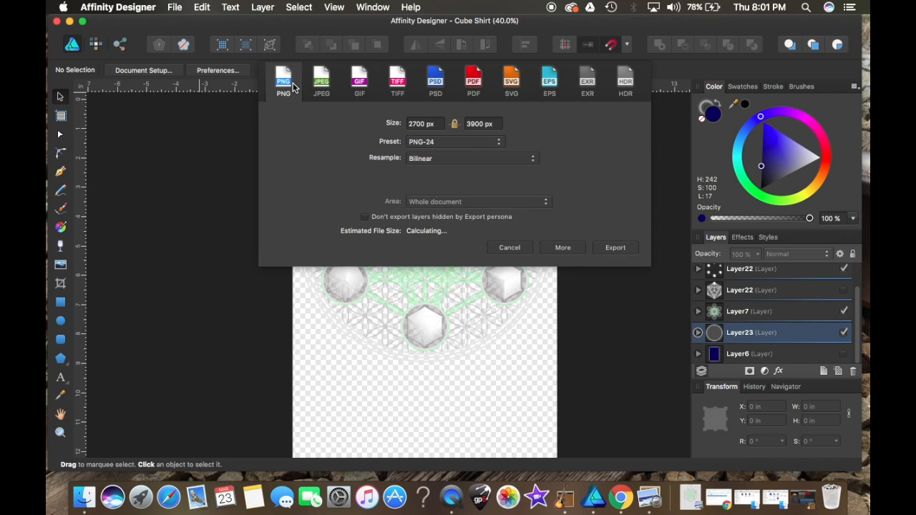
click(602, 252)
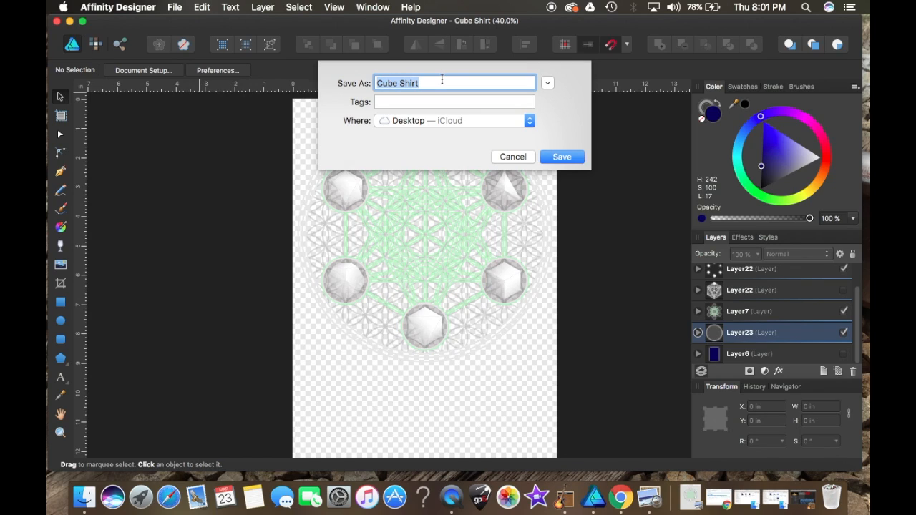
click(522, 157)
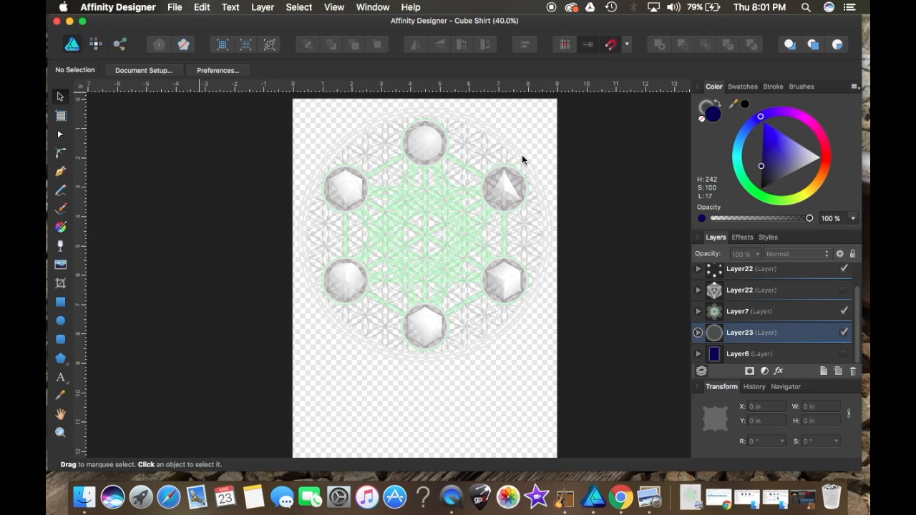
Step: Open the exported Cube Shirt.png image to check its transparent background, then close it
click(70, 23)
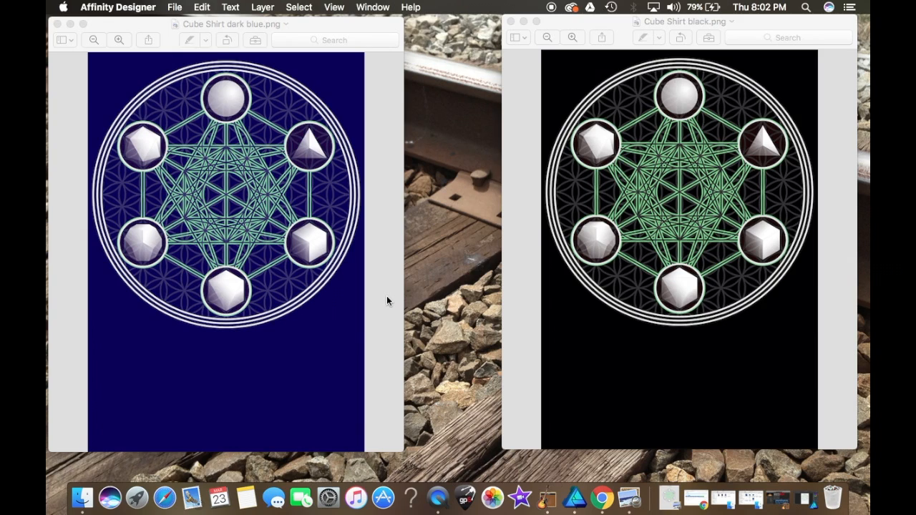
click(667, 495)
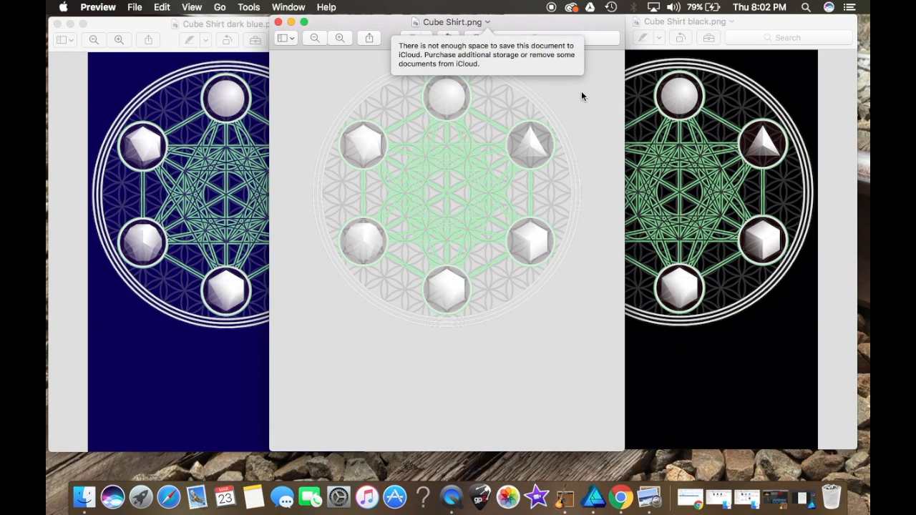
click(550, 65)
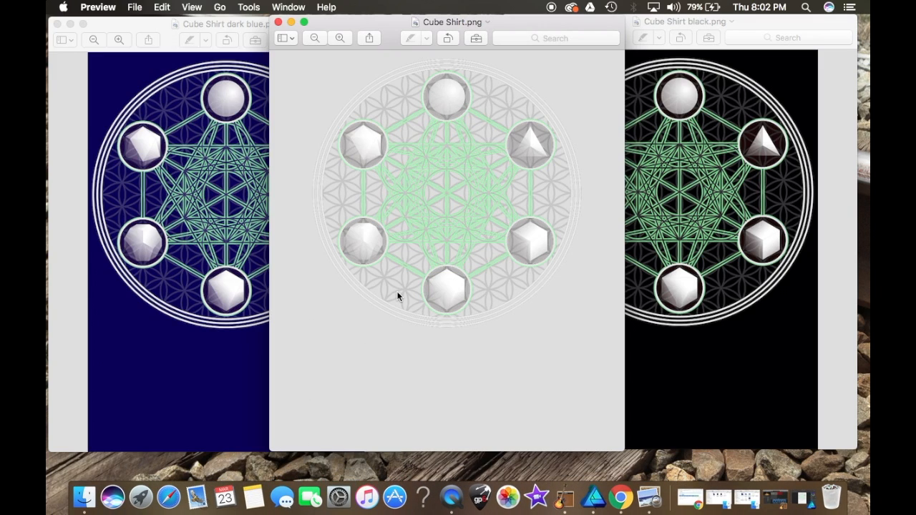
click(279, 23)
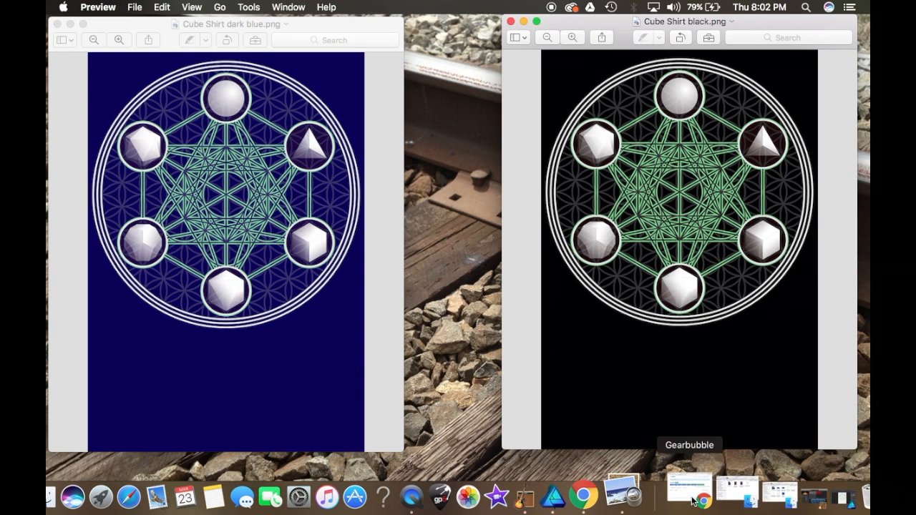
Step: Switch to Gearbubble in the browser and launch a new Traditional campaign
click(693, 501)
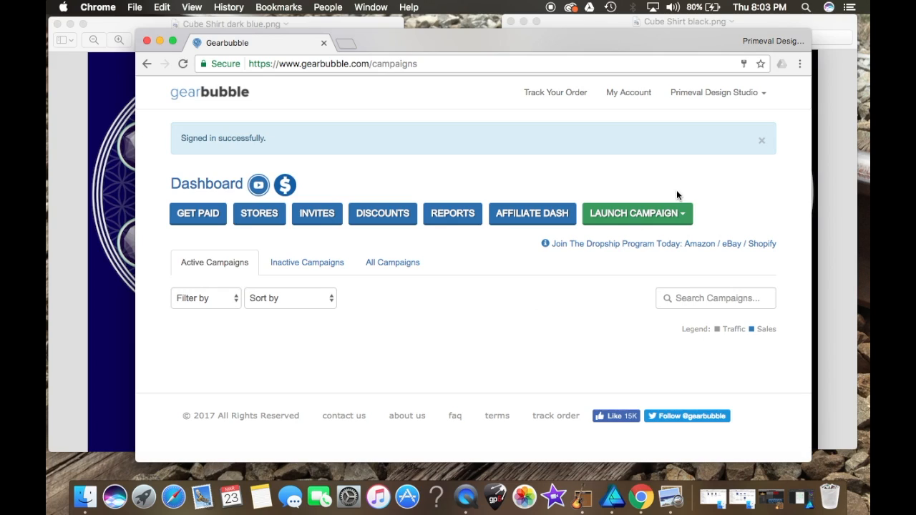
click(655, 219)
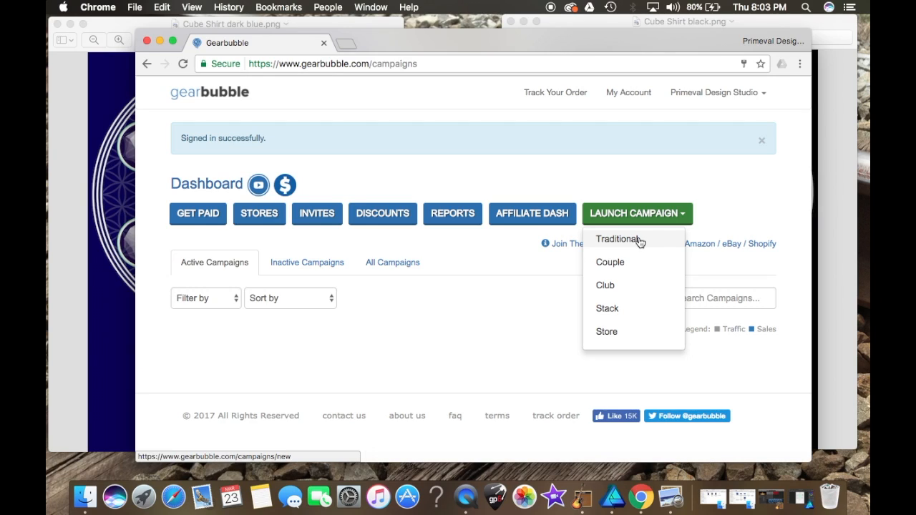
click(639, 241)
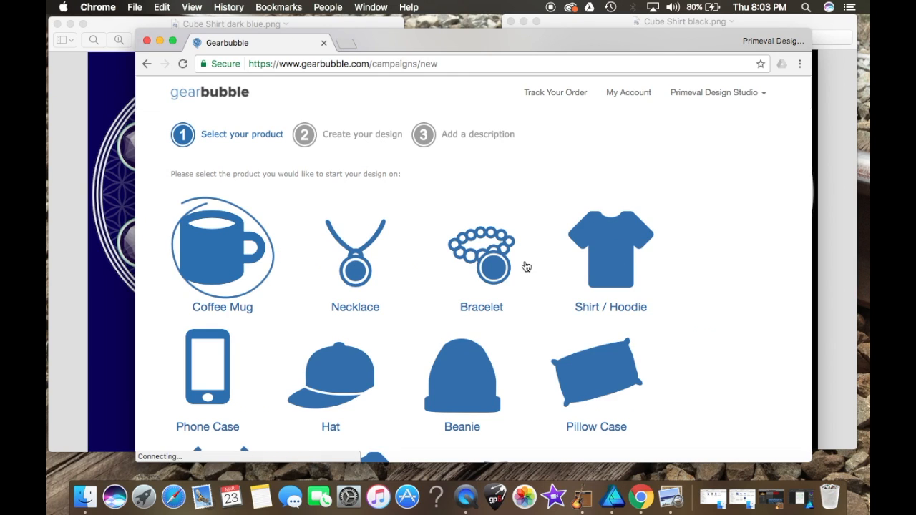
Step: Choose Shirt / Hoodie as the campaign product and continue to the design step
scroll(526, 267, down, 3)
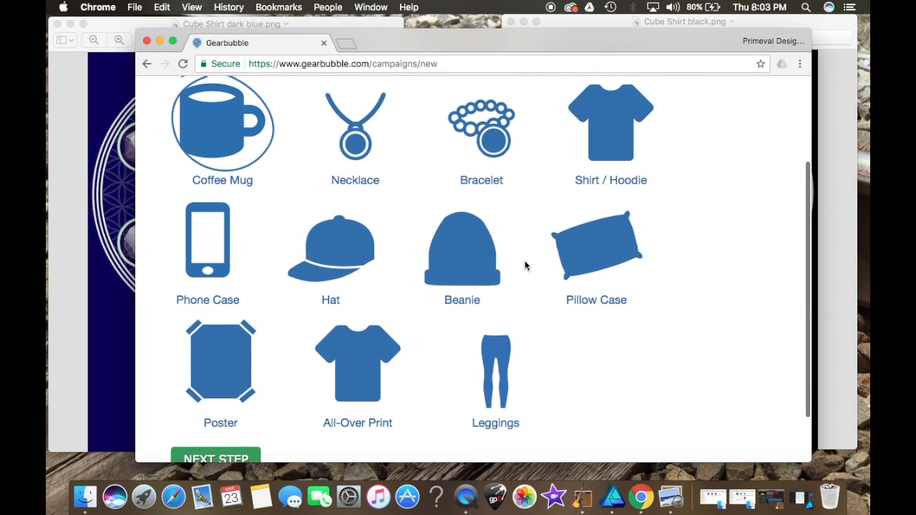
click(483, 270)
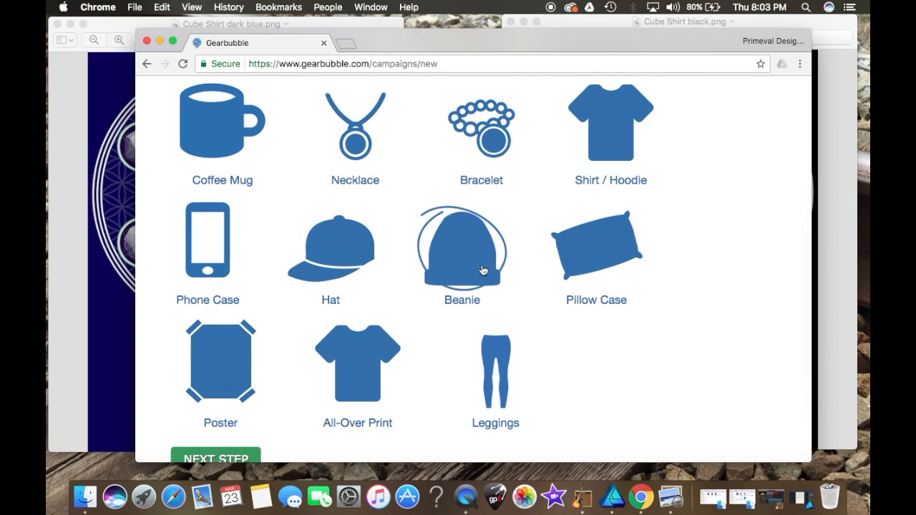
scroll(483, 271, down, 2)
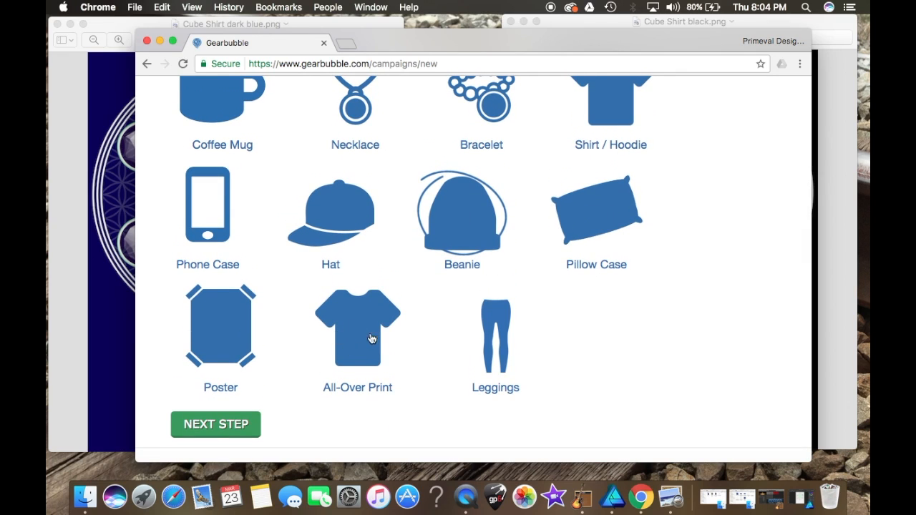
scroll(358, 330, up, 1)
scroll(355, 329, down, 2)
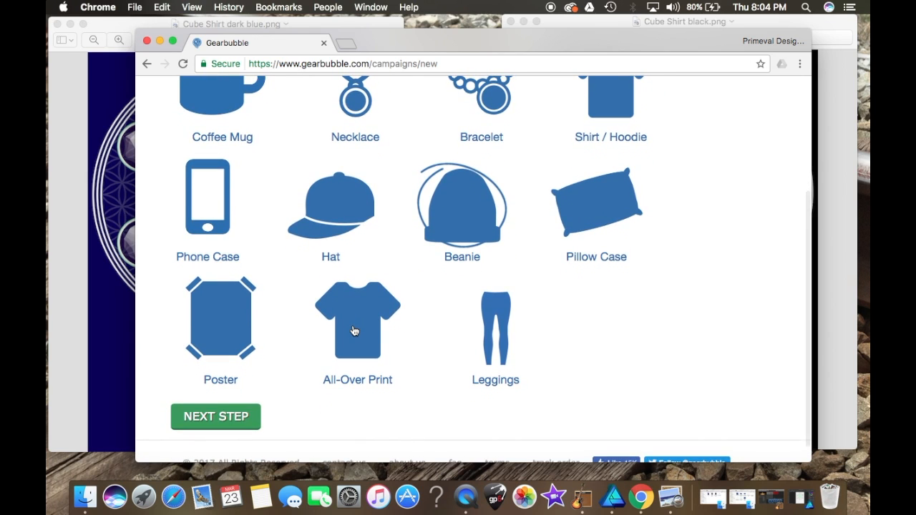
scroll(354, 331, up, 1)
scroll(353, 330, up, 2)
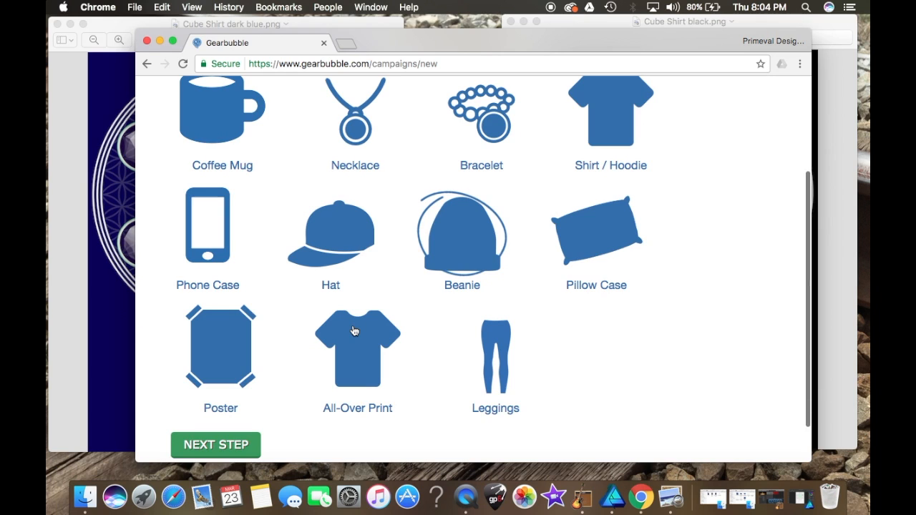
scroll(354, 331, up, 2)
scroll(354, 330, down, 3)
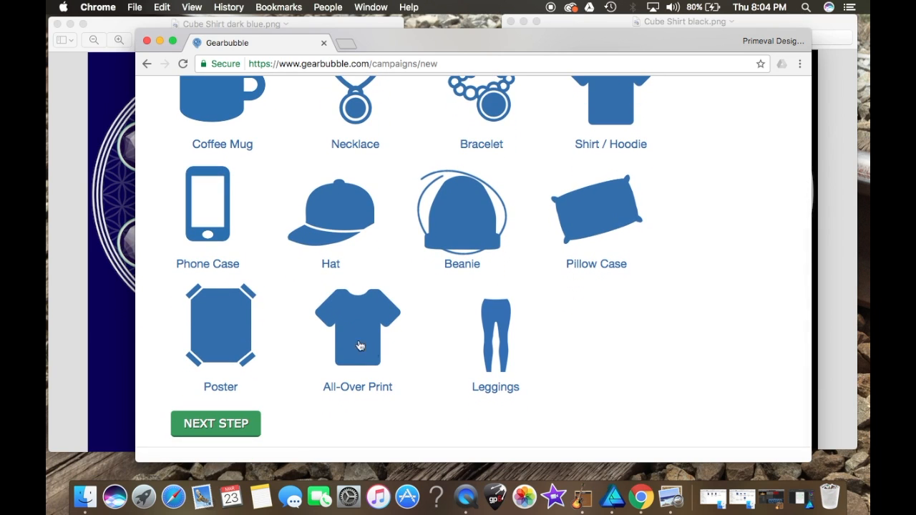
scroll(485, 299, up, 2)
scroll(484, 298, down, 1)
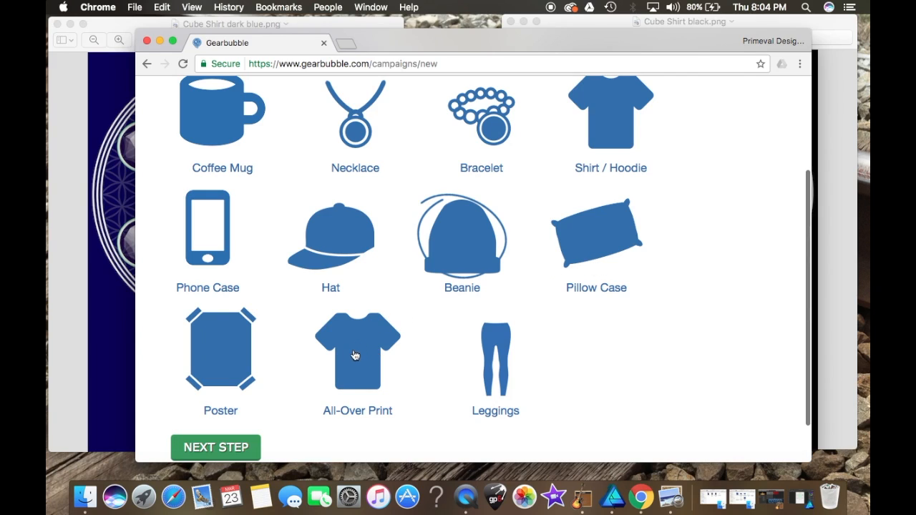
click(606, 108)
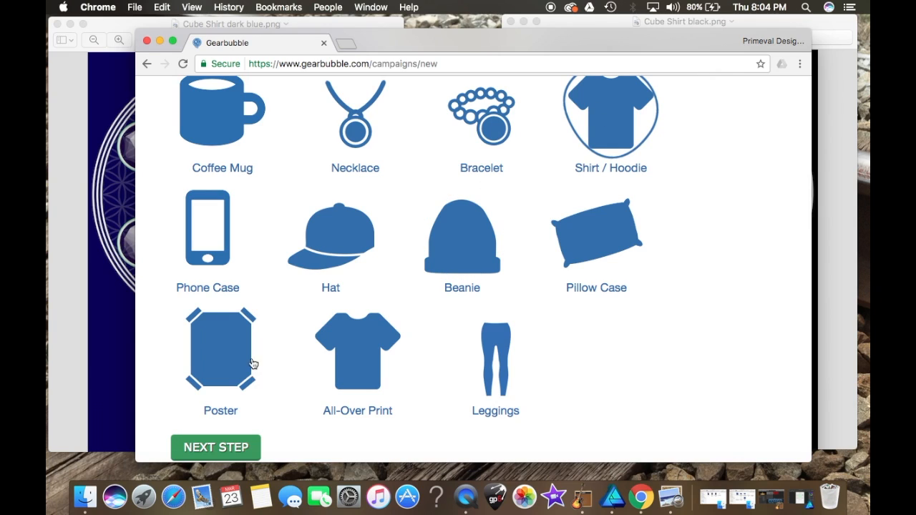
click(220, 447)
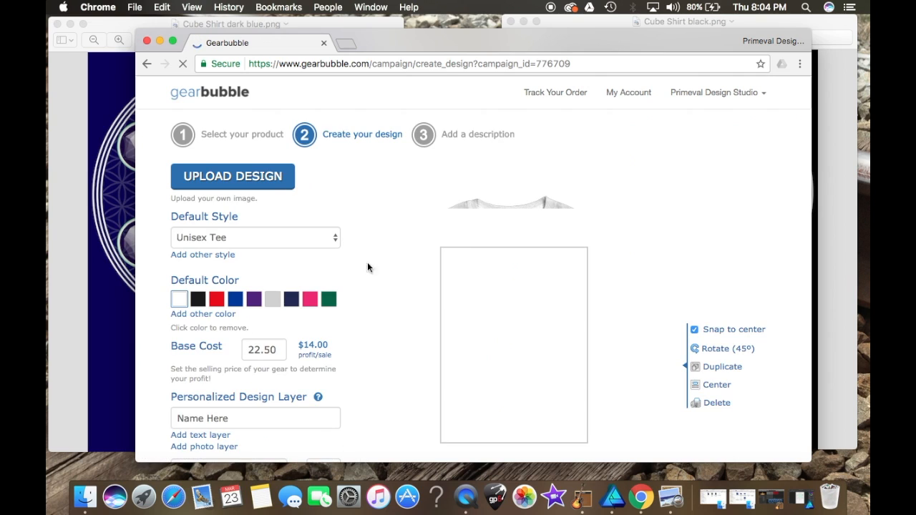
Step: Enlarge the browser window and set the default style to Premium Tee
scroll(408, 269, down, 3)
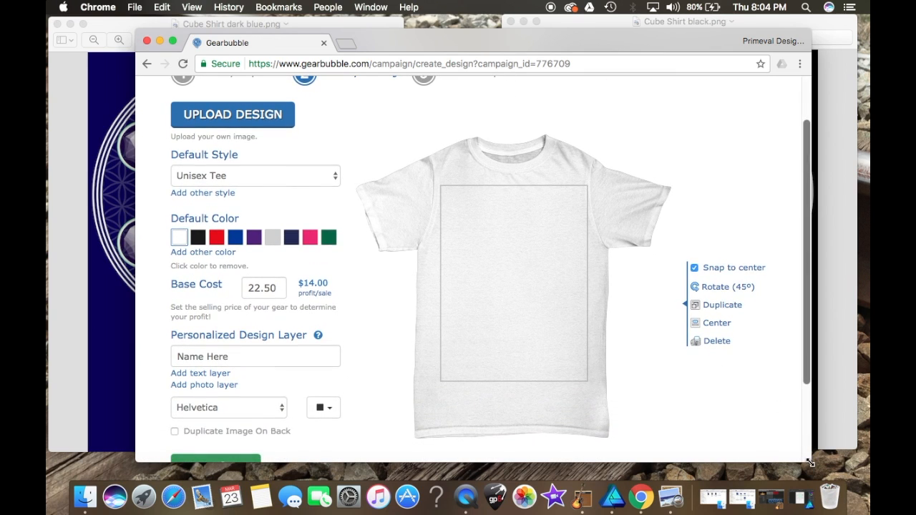
drag(806, 463, 866, 480)
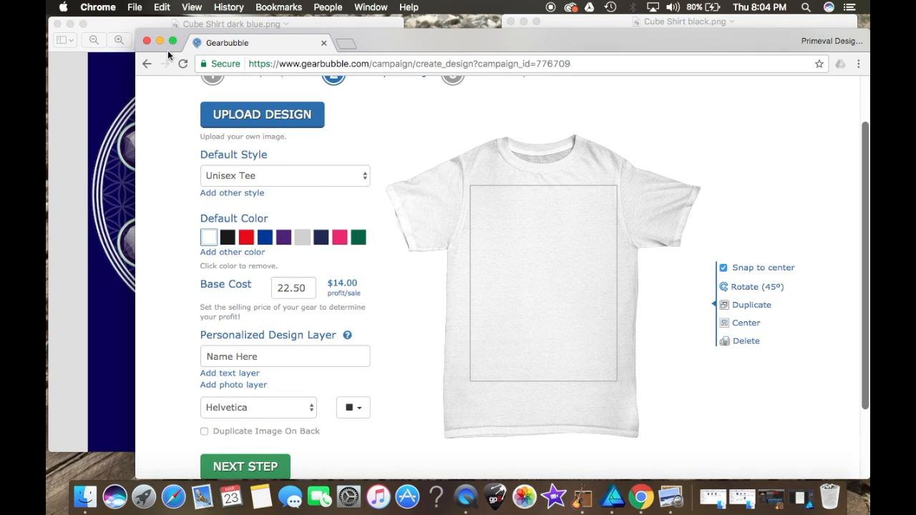
drag(137, 30, 47, 4)
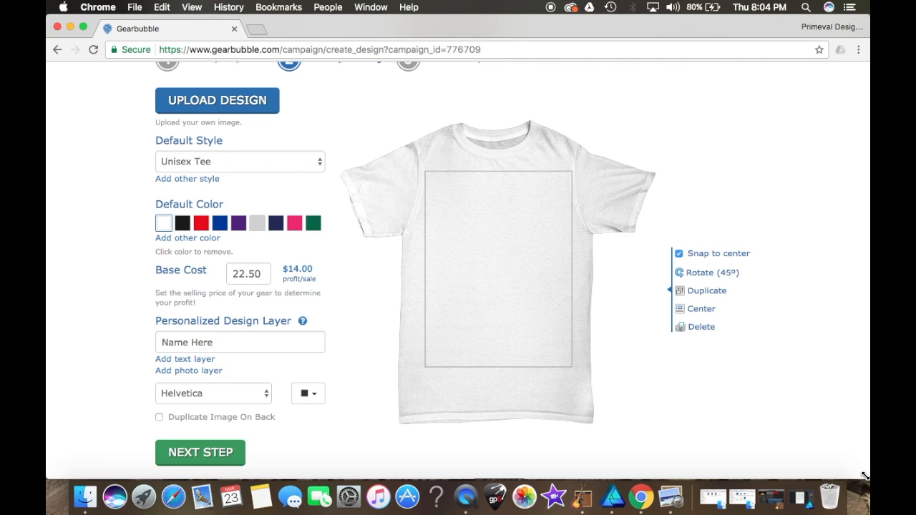
drag(864, 476, 793, 433)
scroll(234, 216, down, 2)
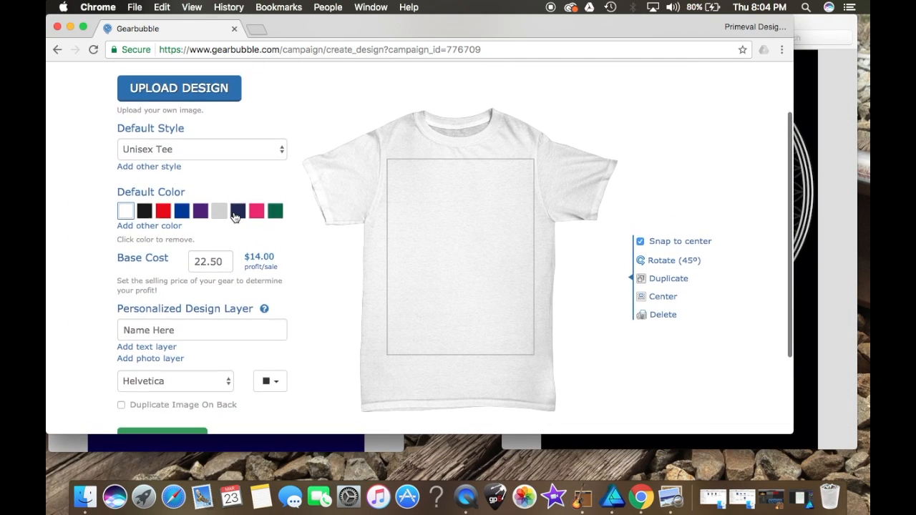
click(220, 149)
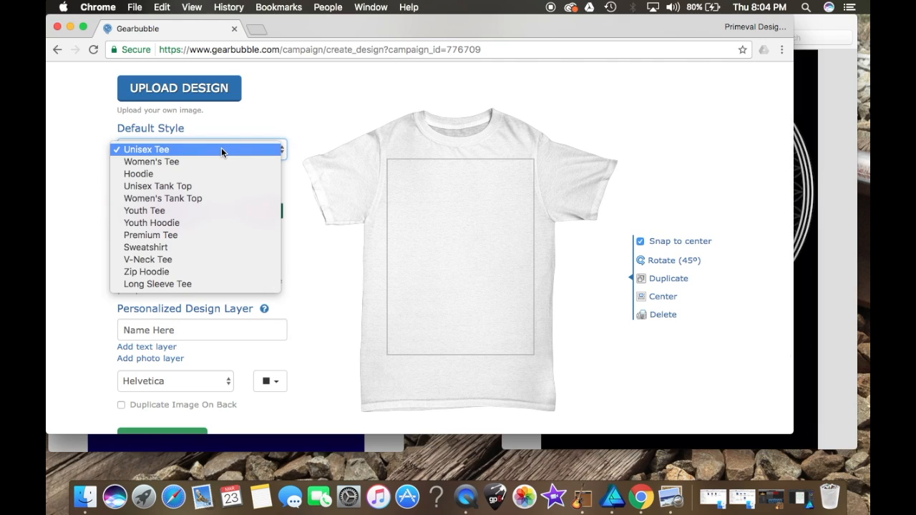
click(181, 236)
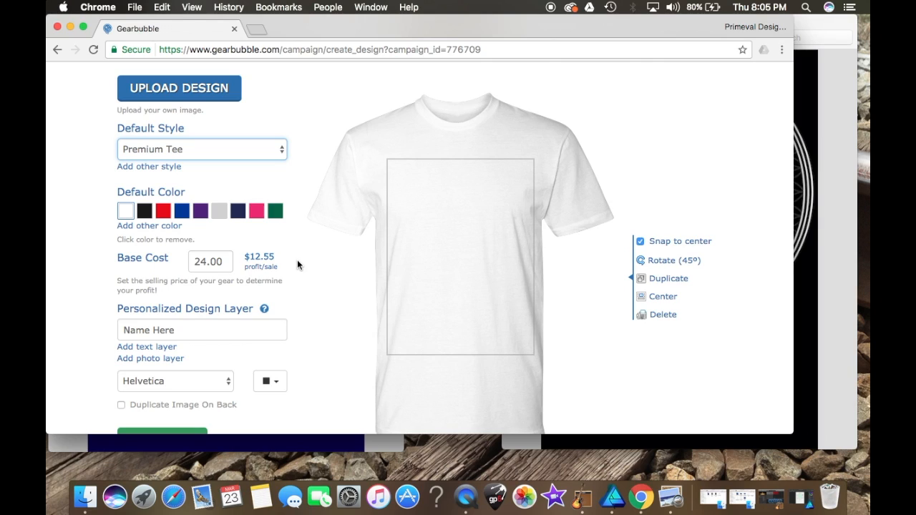
Step: Compare black and navy shirt colours, leaving navy selected as the default colour
click(145, 211)
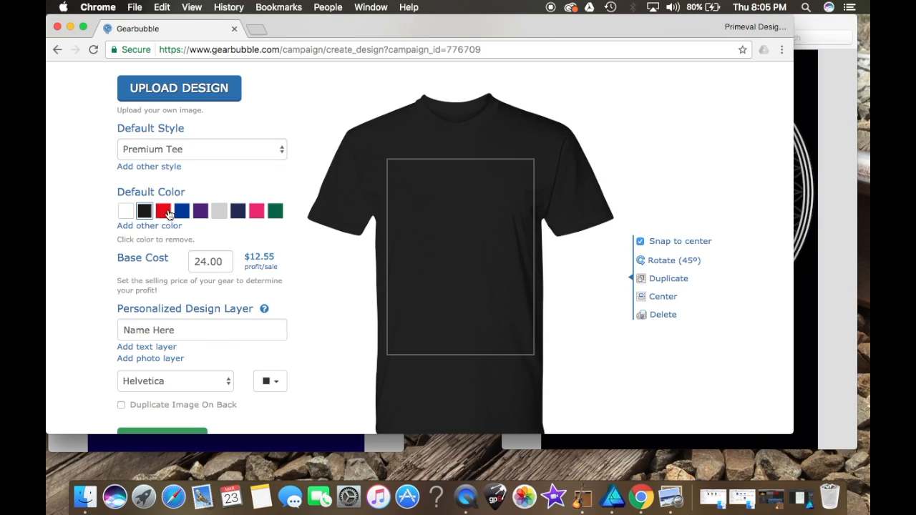
click(238, 211)
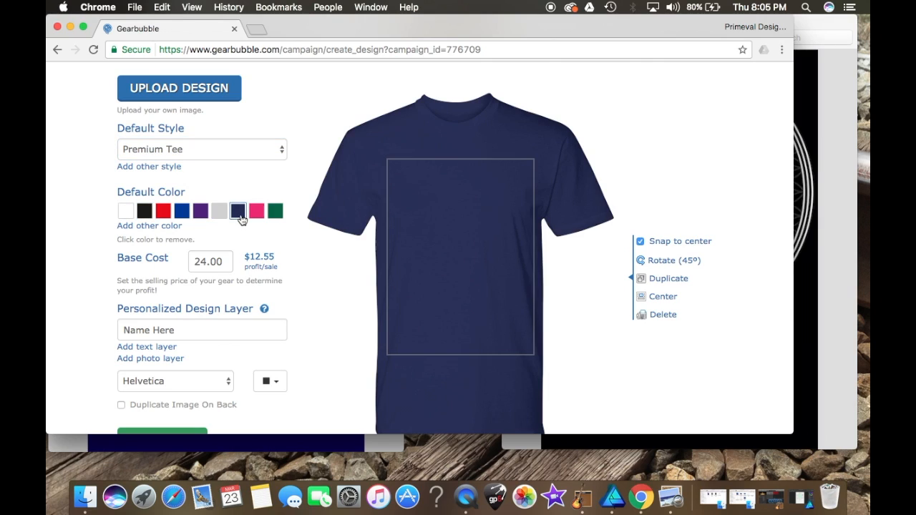
click(144, 213)
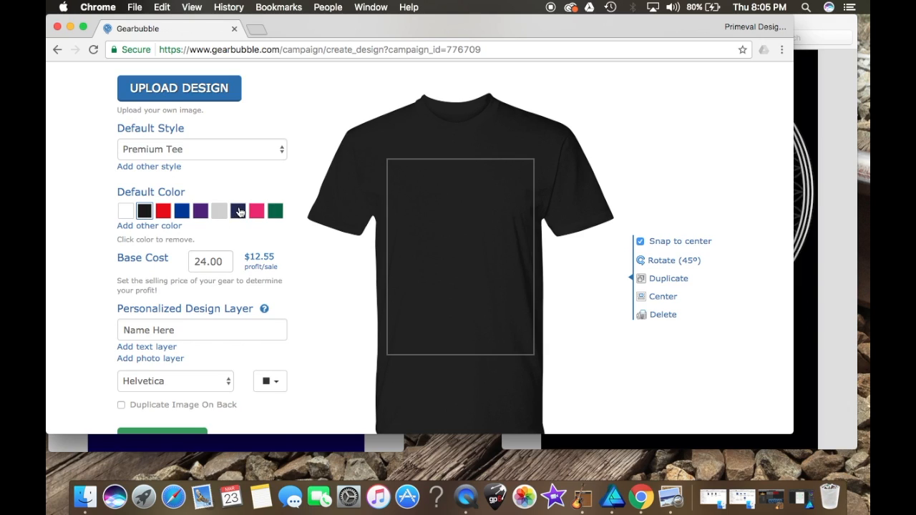
click(239, 212)
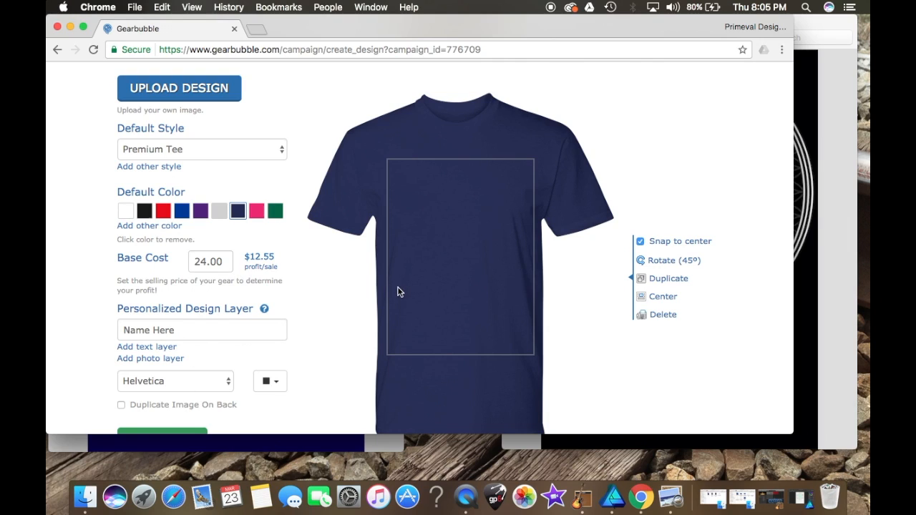
Step: Add Unisex Tee, Women's Tee and Hoodie as additional styles
click(176, 169)
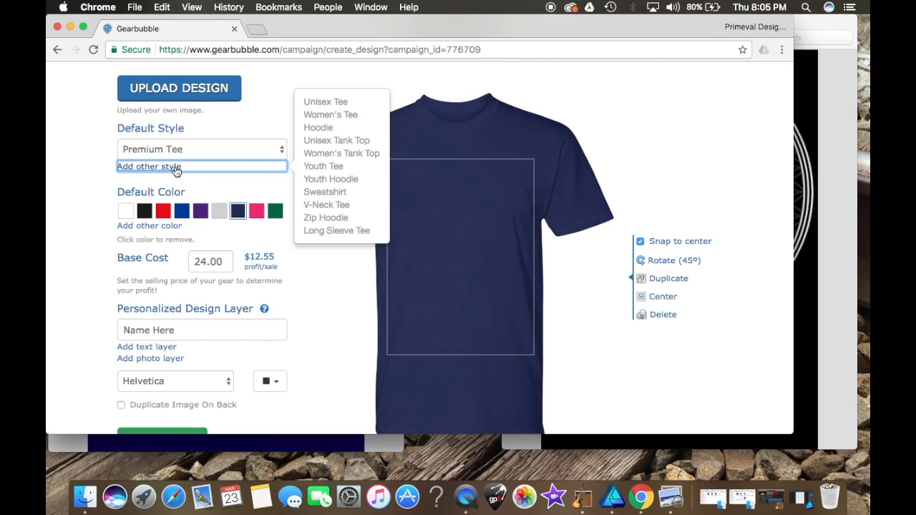
click(326, 104)
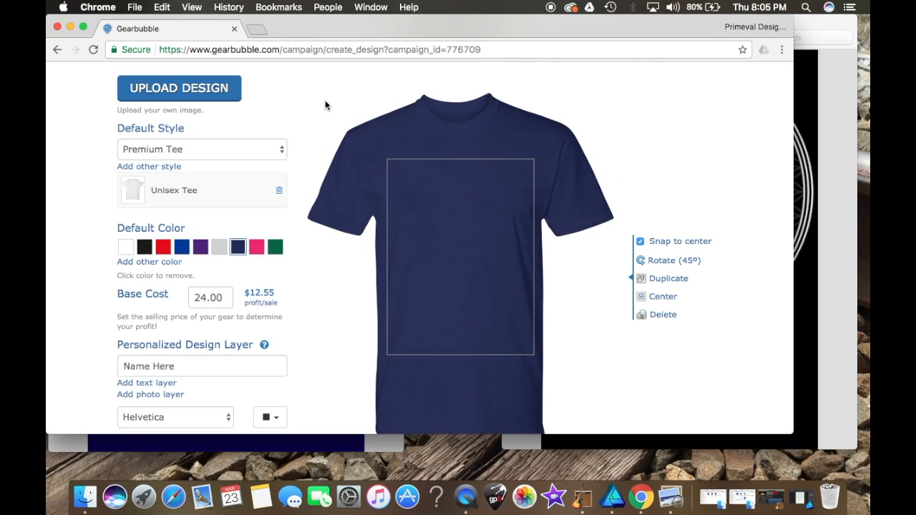
click(166, 166)
click(327, 114)
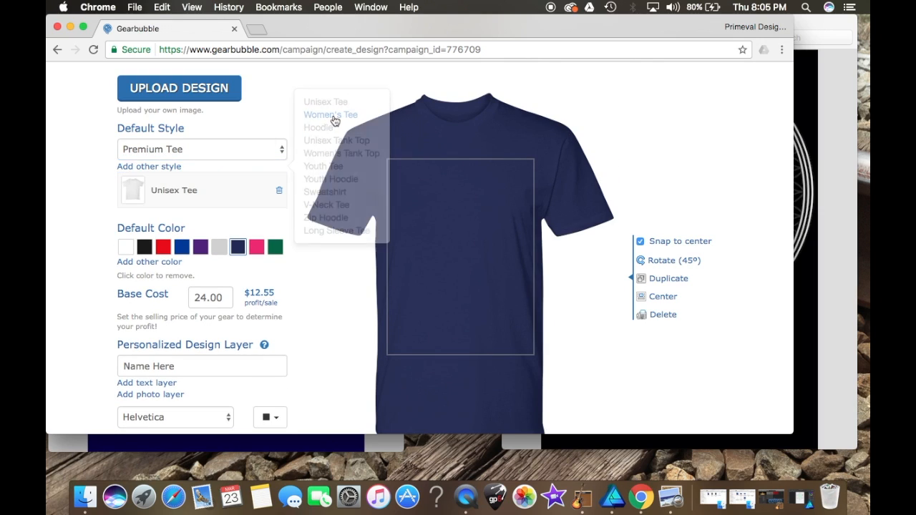
click(276, 163)
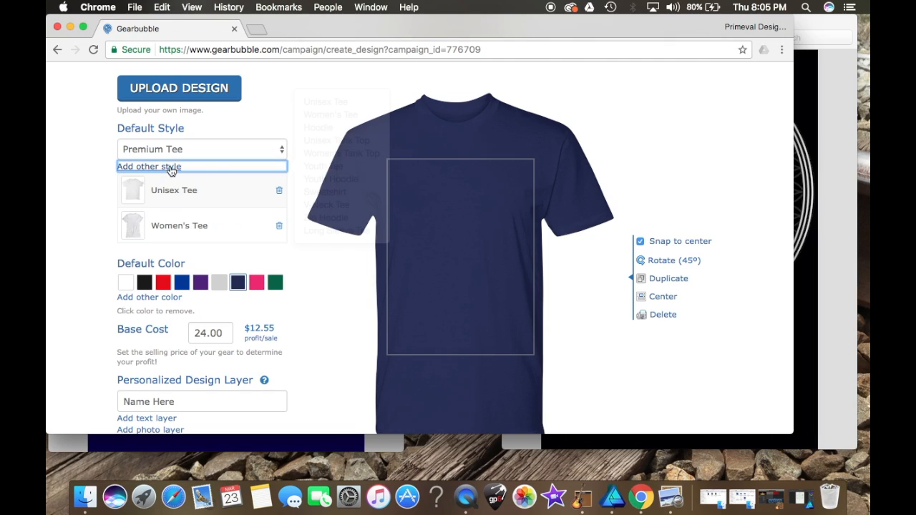
click(327, 127)
Step: Add Unisex Tank Top twice and Youth Tee as additional styles
click(278, 166)
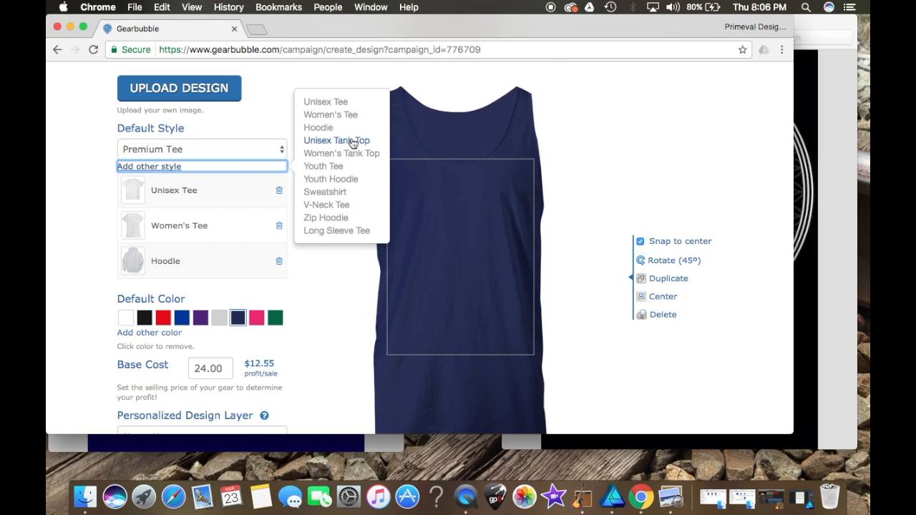
click(352, 143)
click(179, 172)
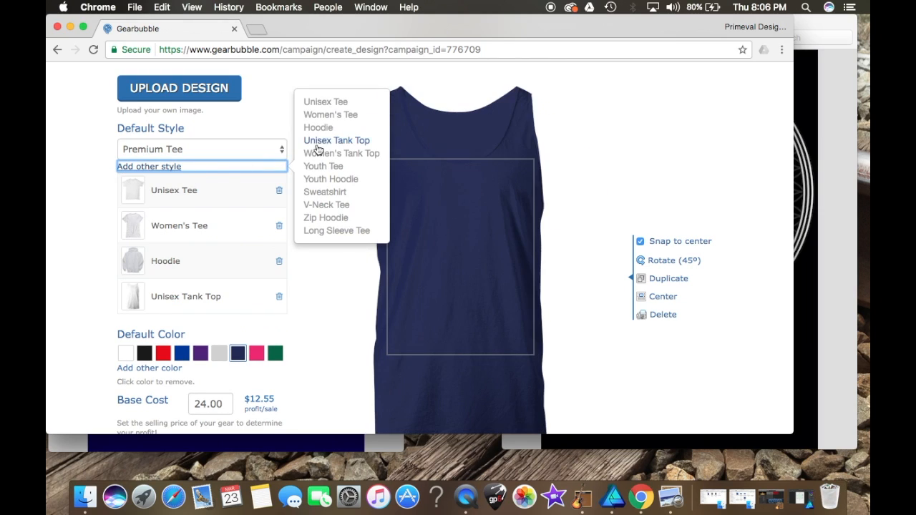
click(338, 143)
click(162, 169)
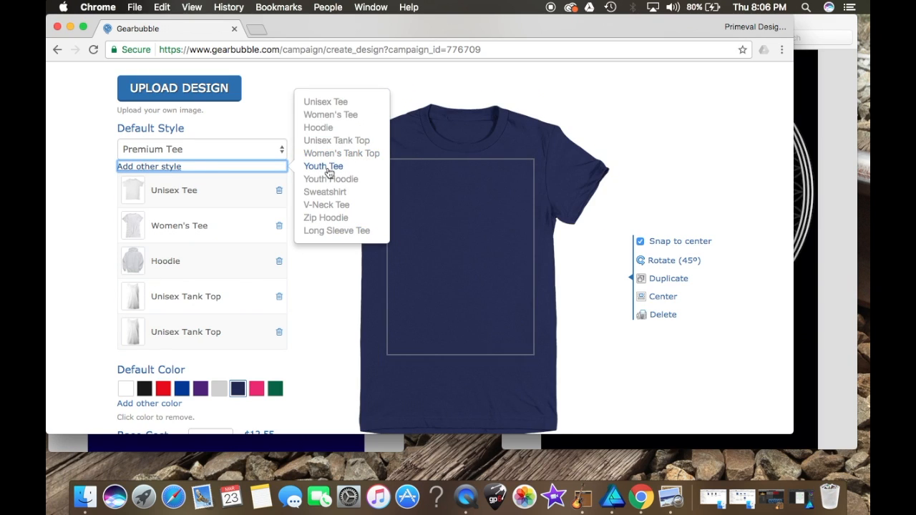
click(327, 166)
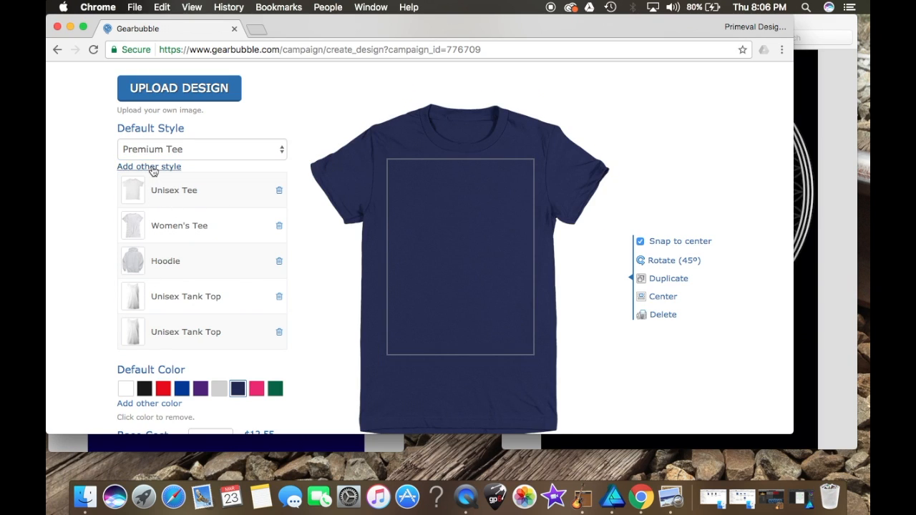
click(151, 168)
click(321, 166)
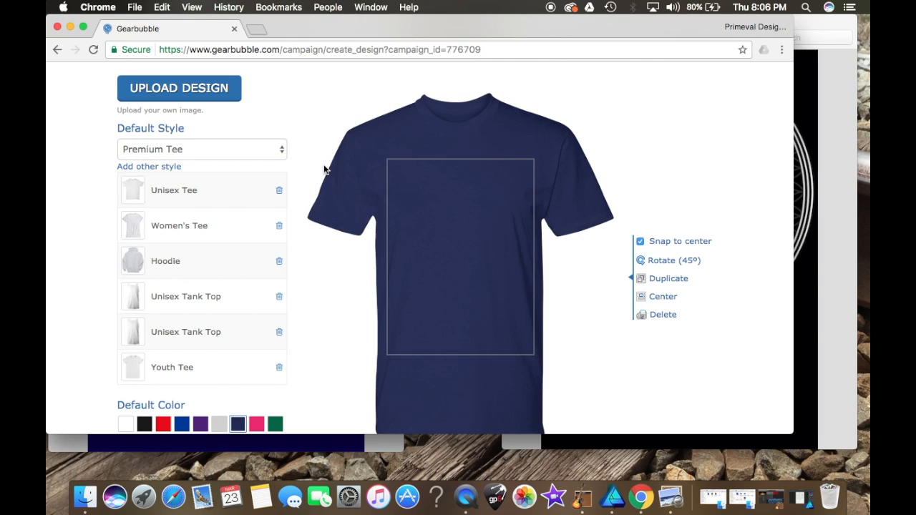
Step: Add Youth Hoodie, Sweatshirt and V-Neck Tee as additional styles
click(162, 169)
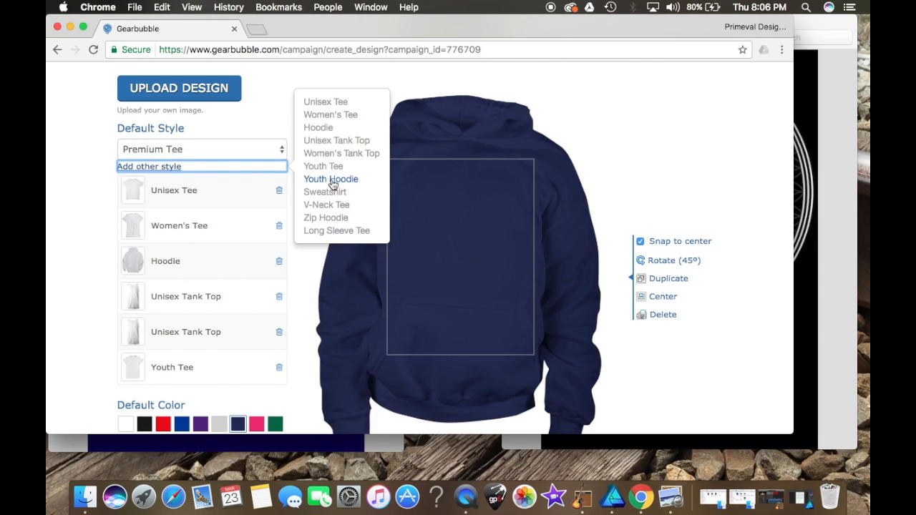
click(330, 179)
click(152, 168)
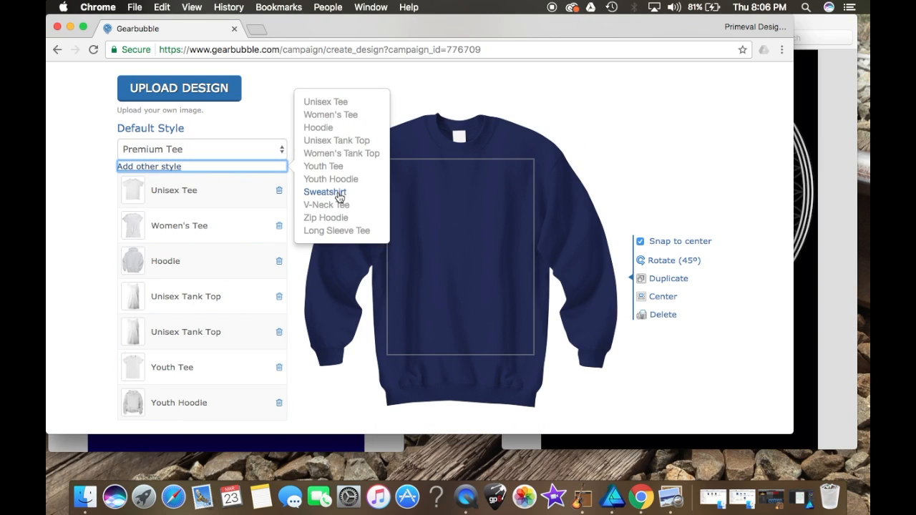
click(339, 193)
click(117, 168)
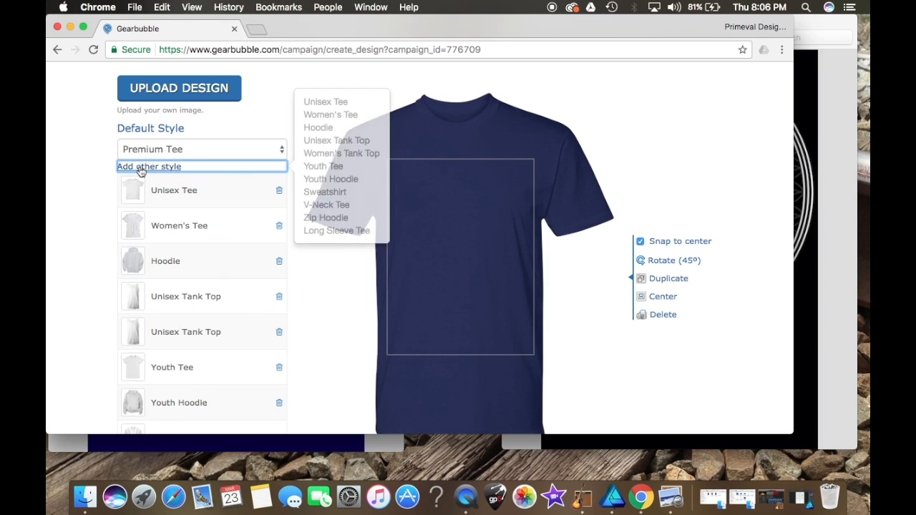
click(330, 207)
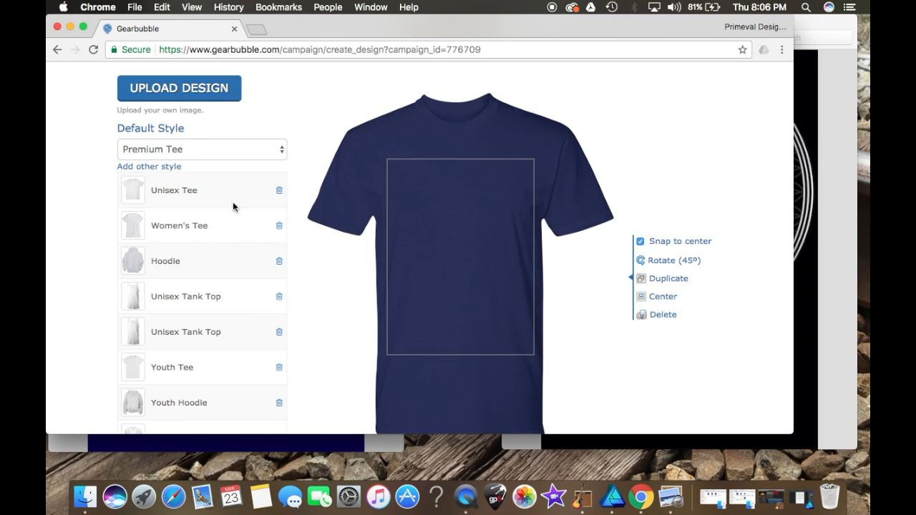
Step: Add Long Sleeve Tee as an additional style
scroll(207, 221, down, 3)
scroll(207, 225, up, 2)
scroll(207, 222, up, 1)
click(165, 148)
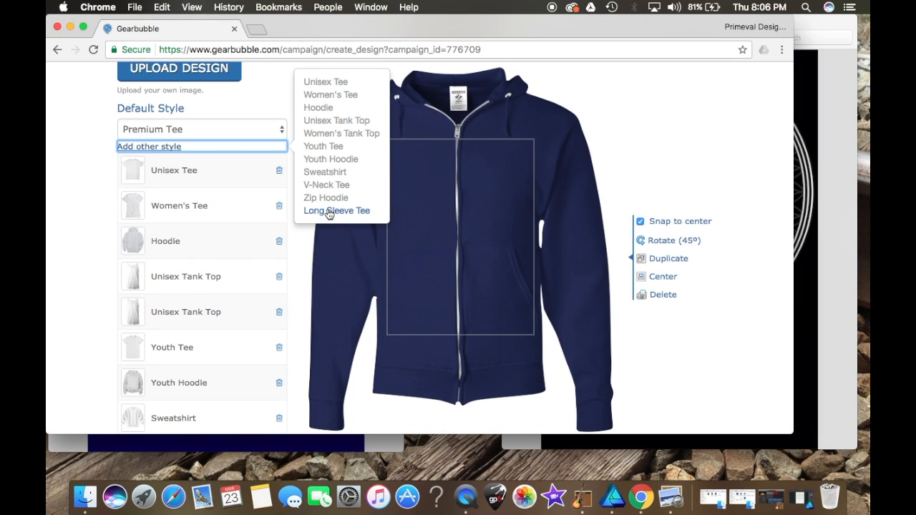
click(327, 210)
scroll(225, 277, down, 4)
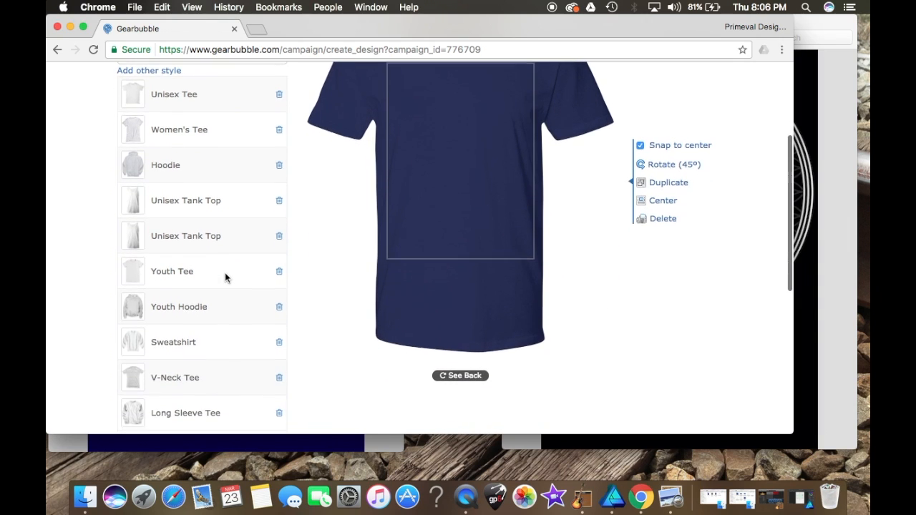
scroll(225, 277, up, 5)
scroll(225, 278, down, 4)
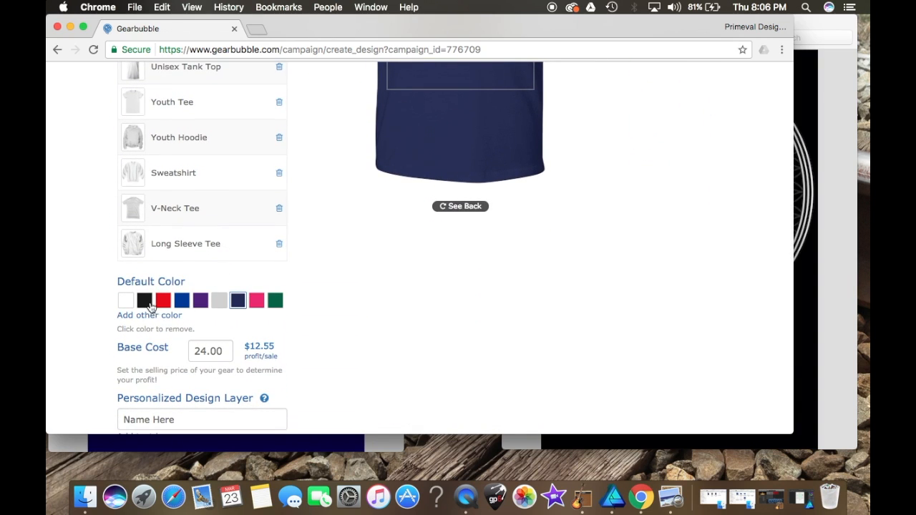
Step: Add black, purple and light grey as additional shirt colors
click(162, 317)
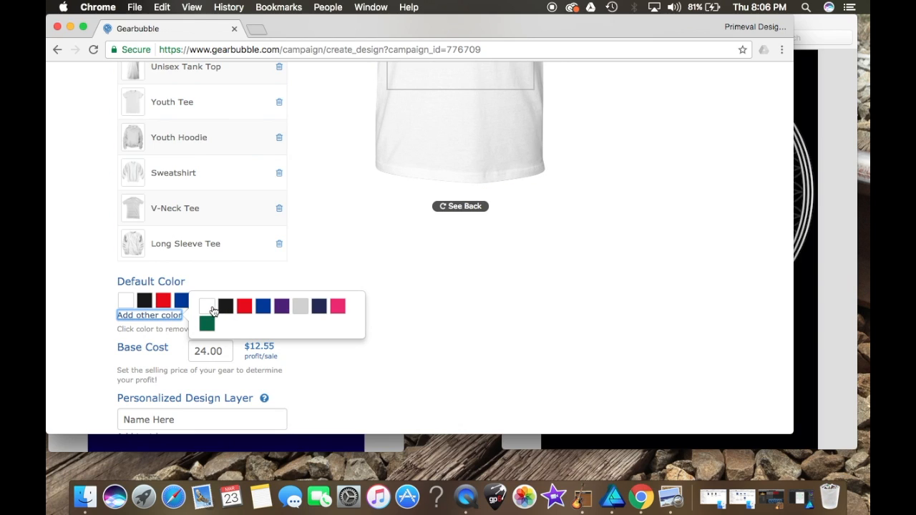
click(224, 307)
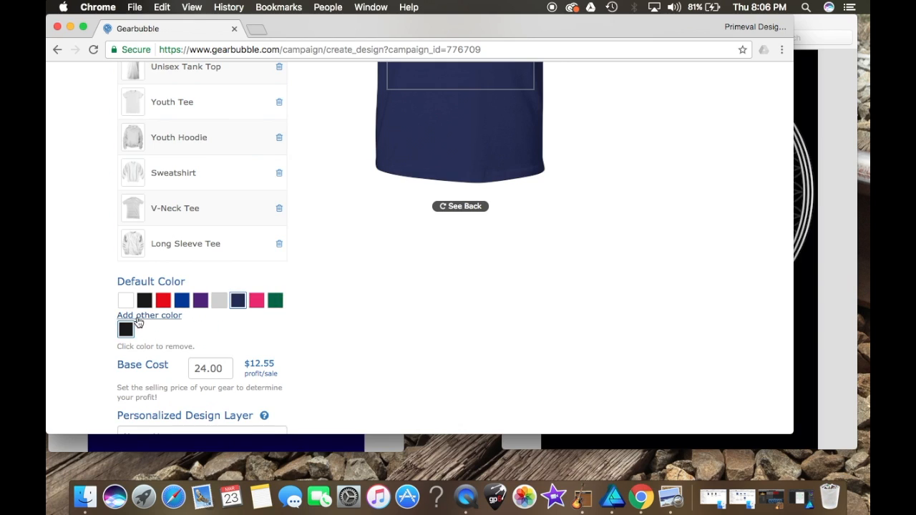
click(137, 317)
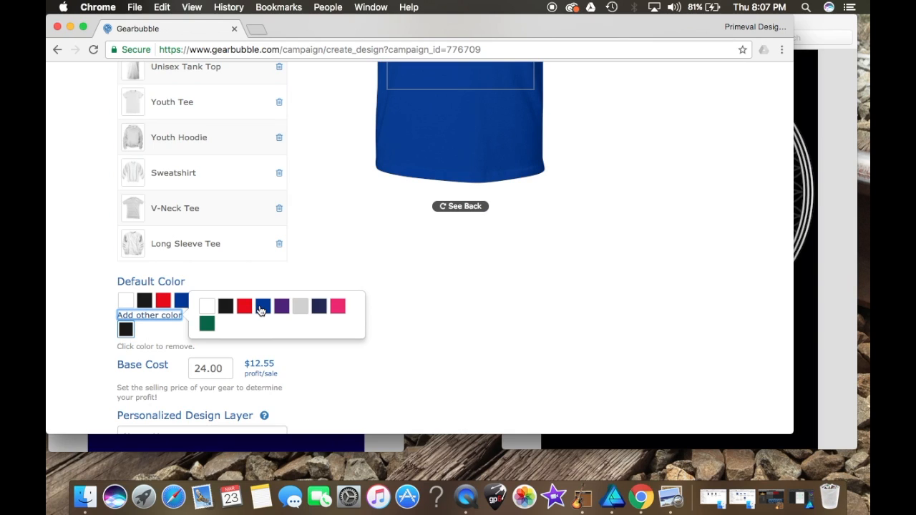
click(282, 308)
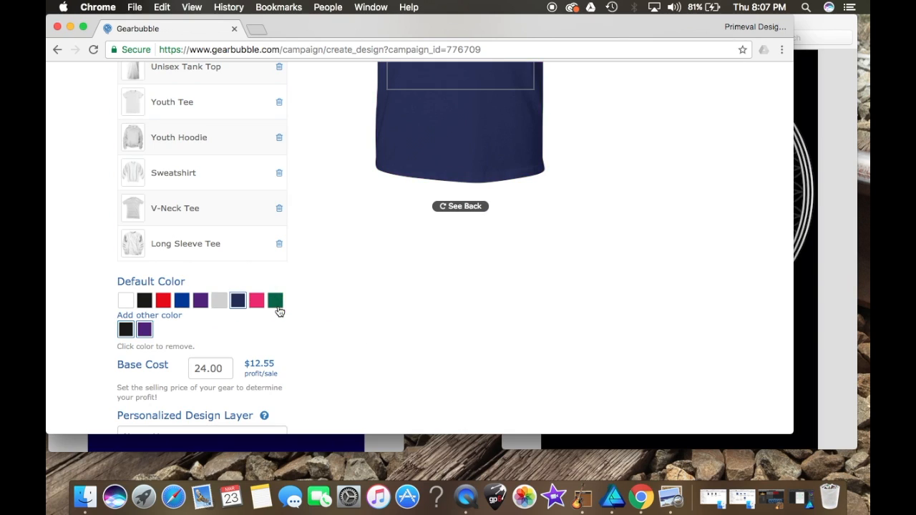
click(157, 319)
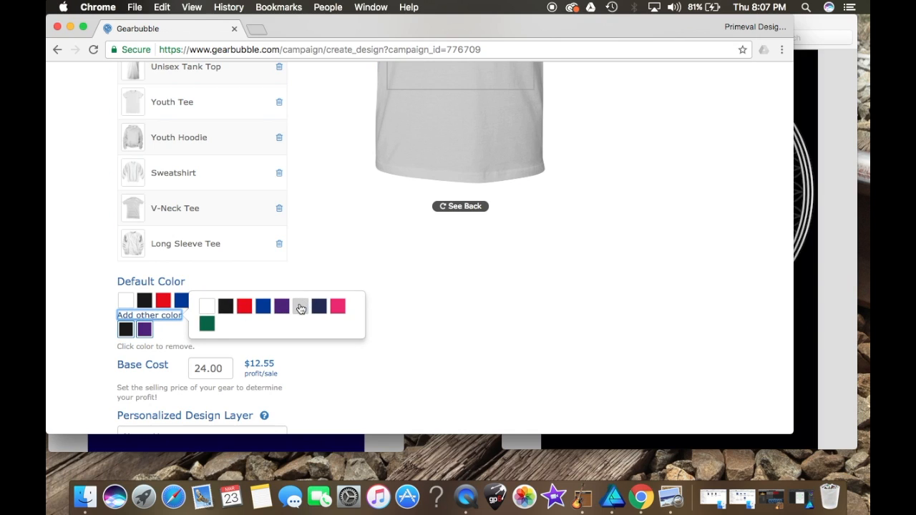
click(299, 307)
Step: Add navy, pink and green as additional shirt colors
click(174, 316)
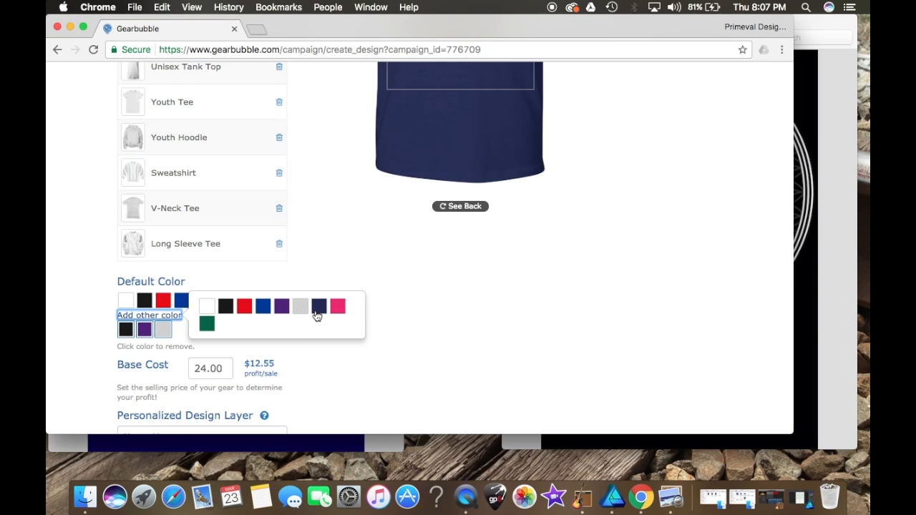
click(317, 312)
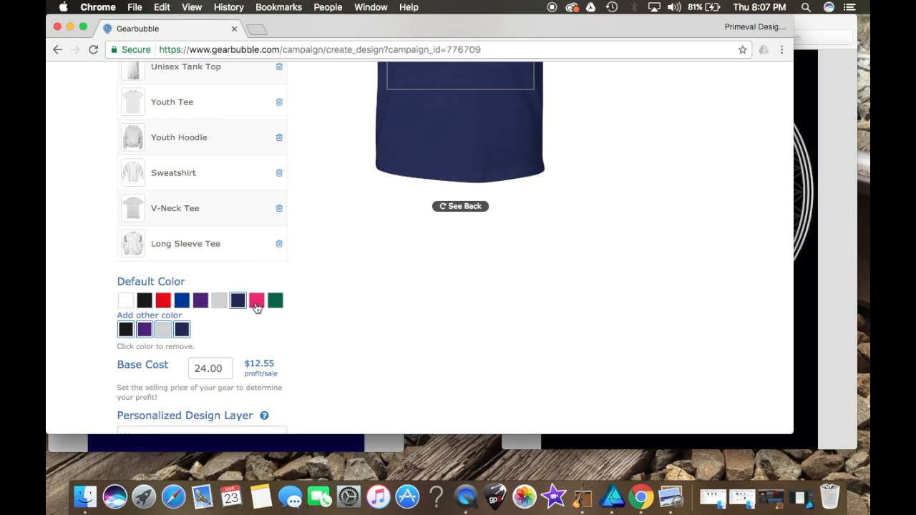
click(172, 316)
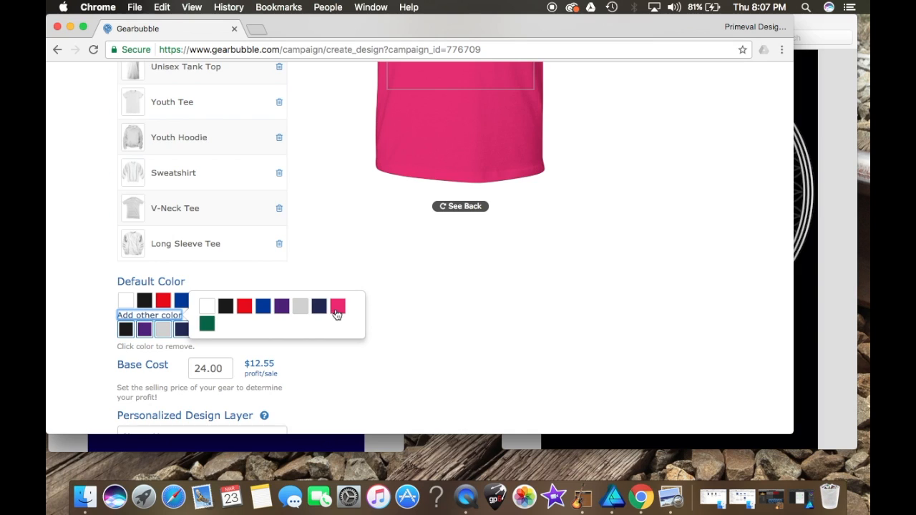
click(338, 306)
click(171, 317)
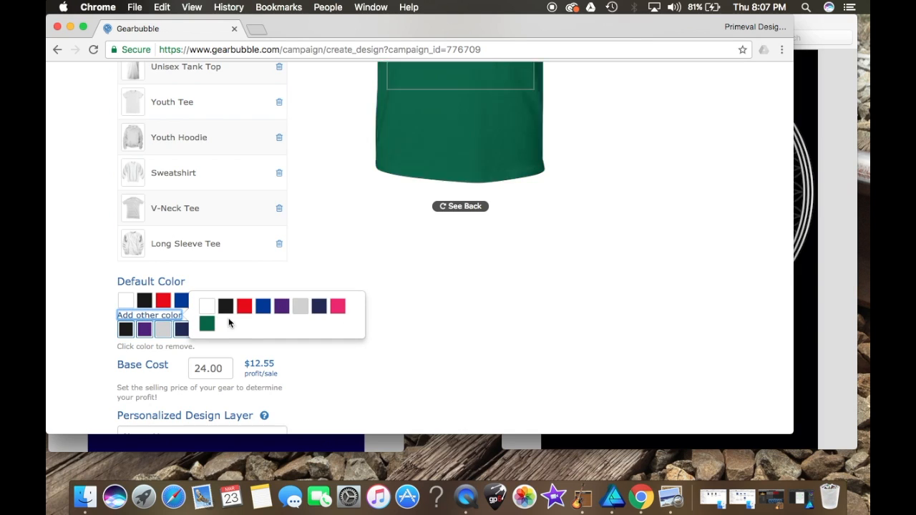
click(209, 327)
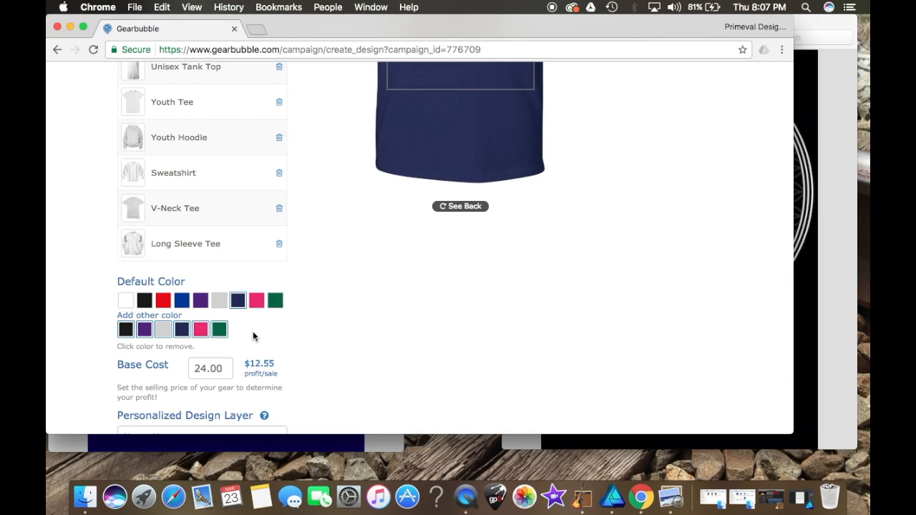
Step: Upload Cube Shirt.png from the cube shirt folder as the shirt design
scroll(254, 336, up, 5)
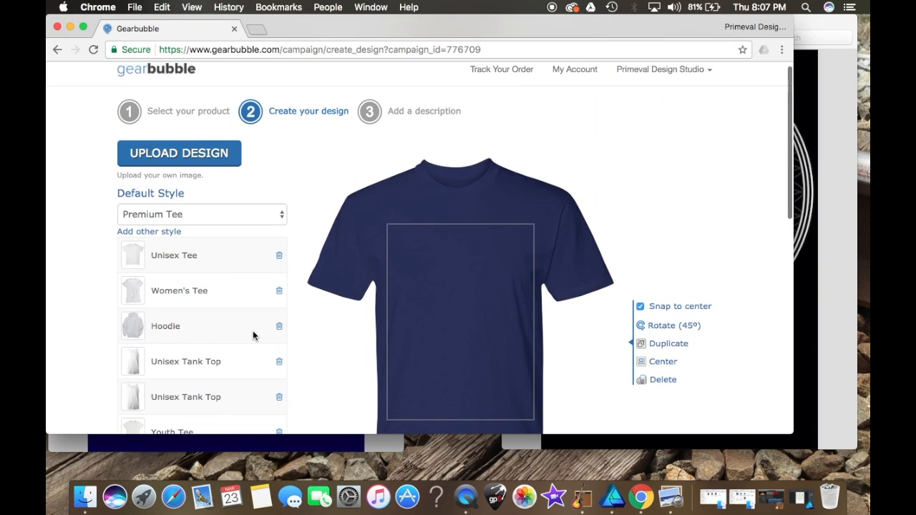
scroll(253, 336, down, 10)
scroll(253, 331, up, 5)
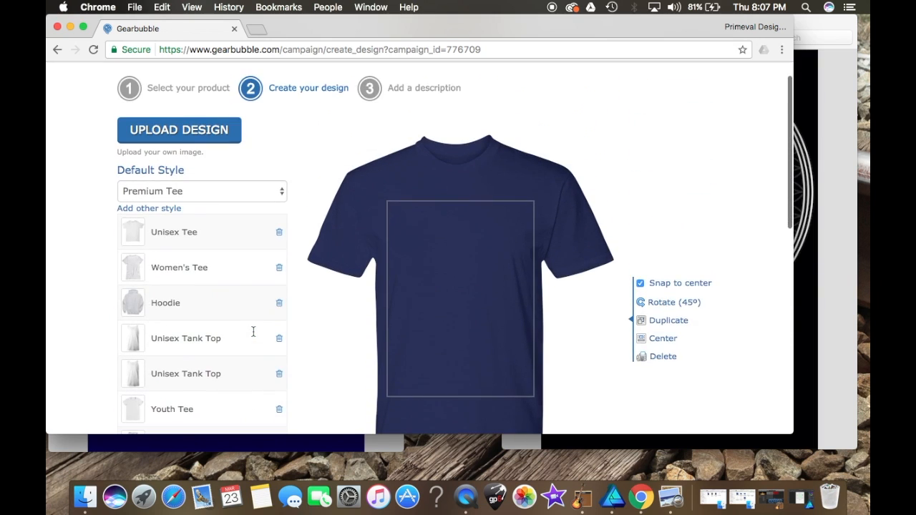
scroll(254, 331, down, 1)
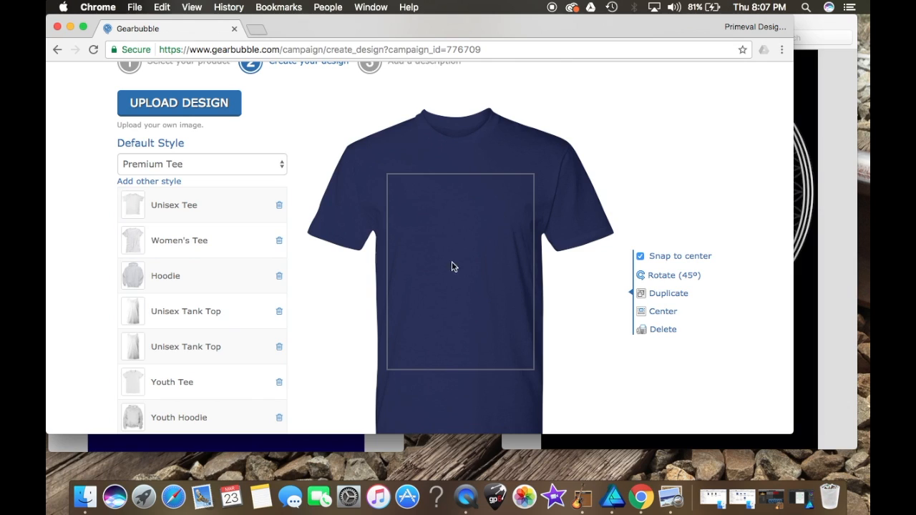
click(192, 112)
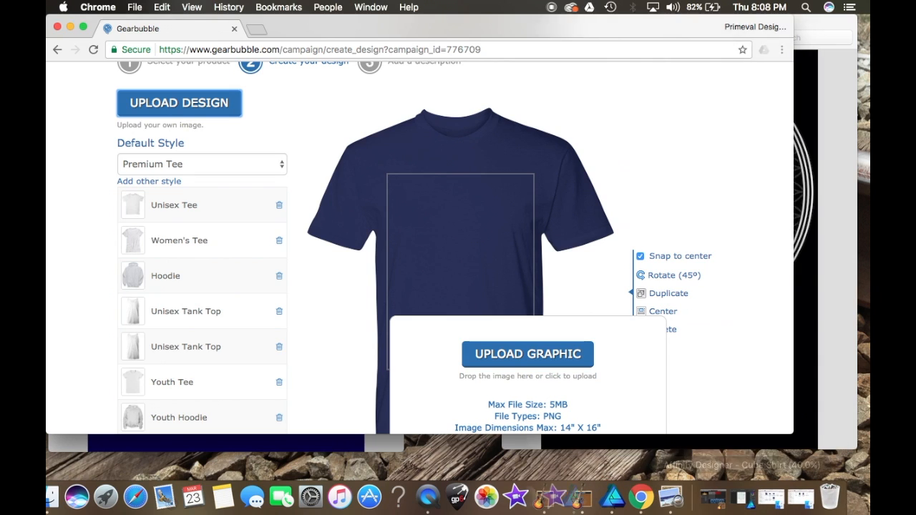
click(802, 499)
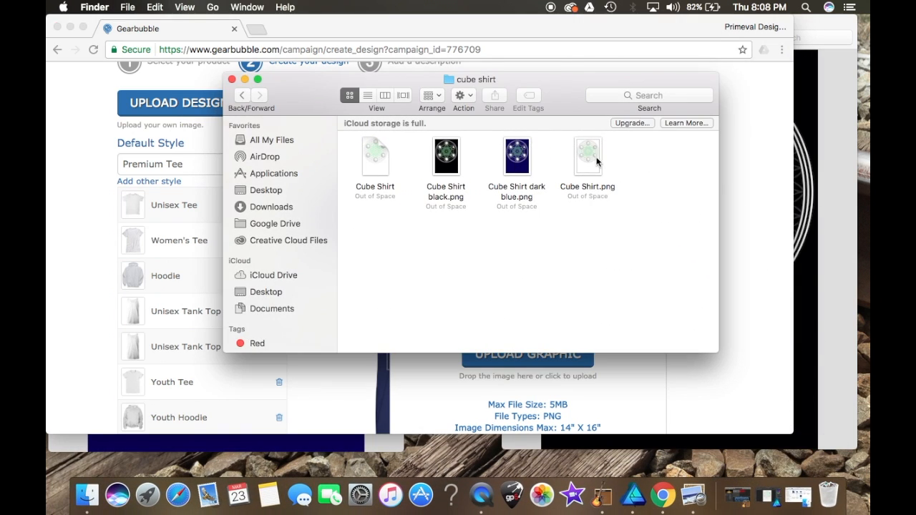
drag(591, 158, 539, 385)
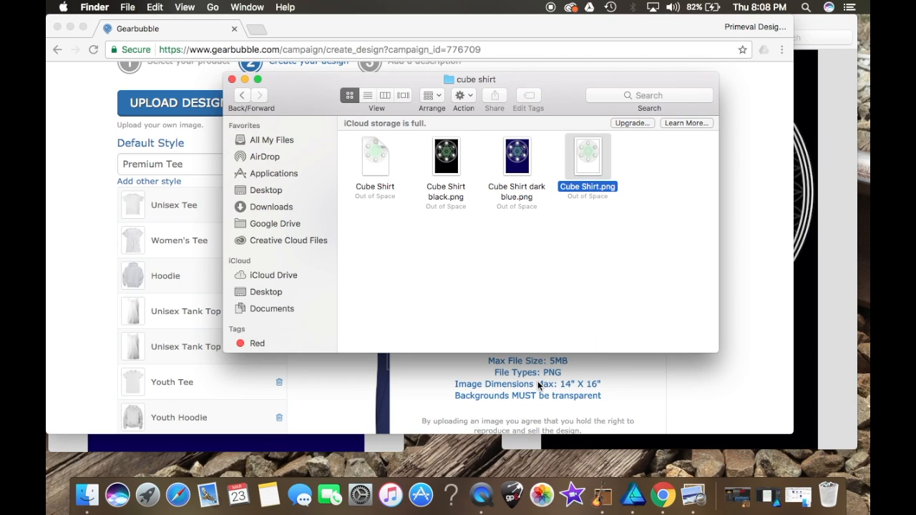
click(245, 79)
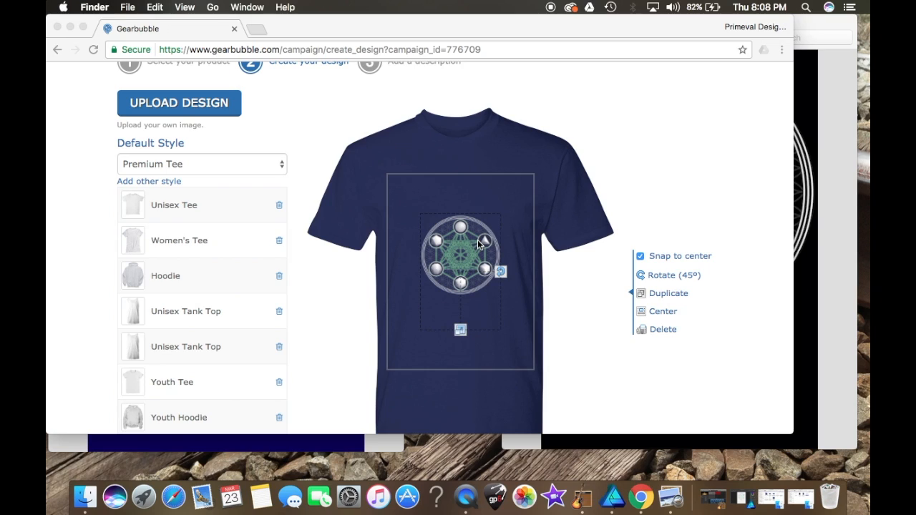
Step: Enlarge the design to fill the width of the print area
click(461, 334)
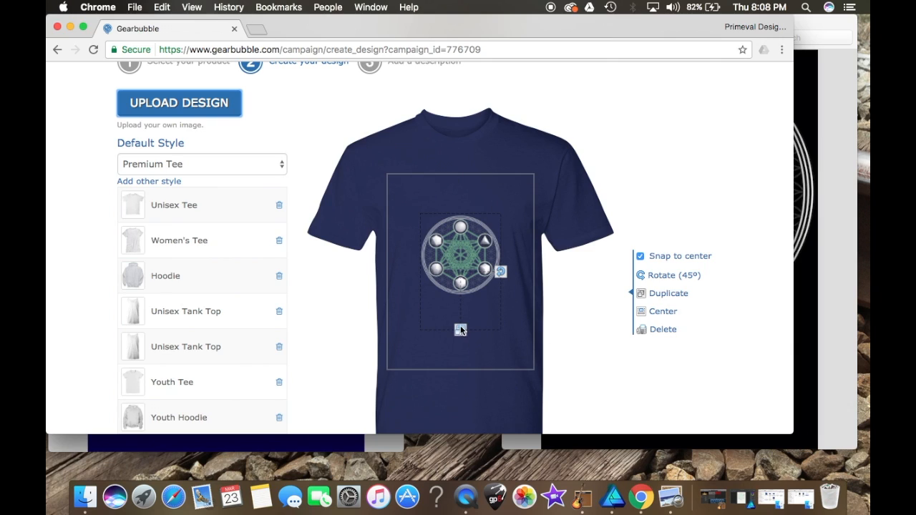
drag(460, 331, 462, 372)
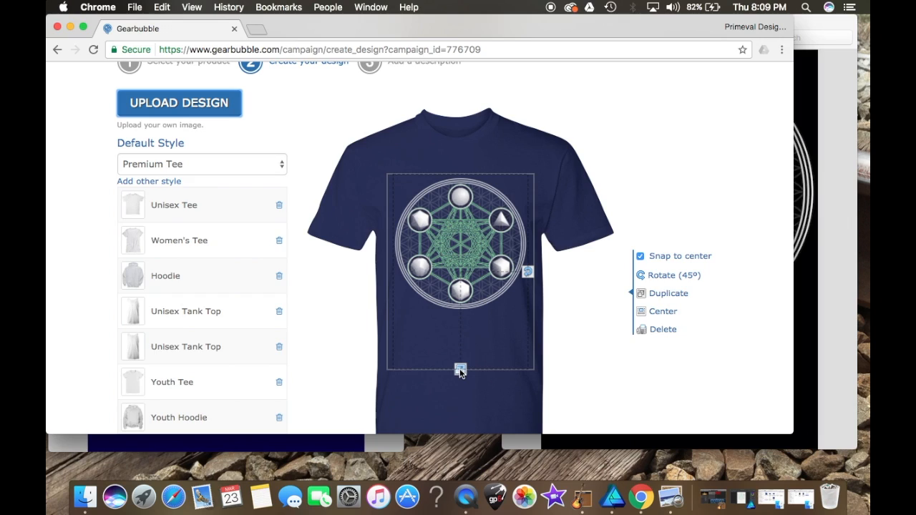
click(460, 370)
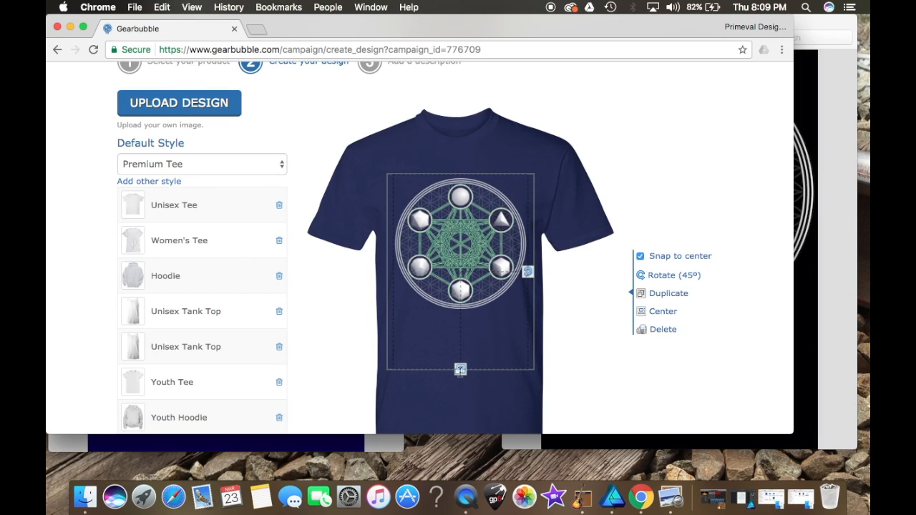
drag(460, 370, 460, 371)
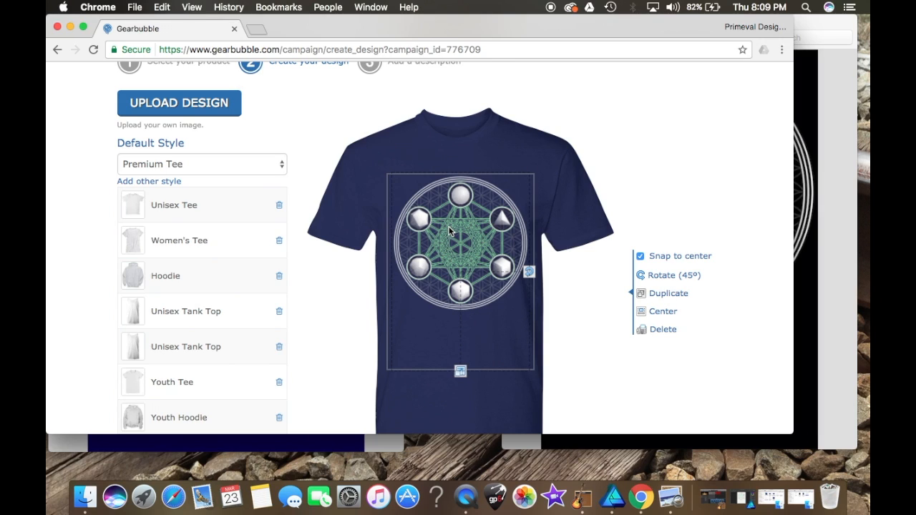
Step: Fine-tune the design's size and position it near the top of the print area
drag(460, 373, 460, 347)
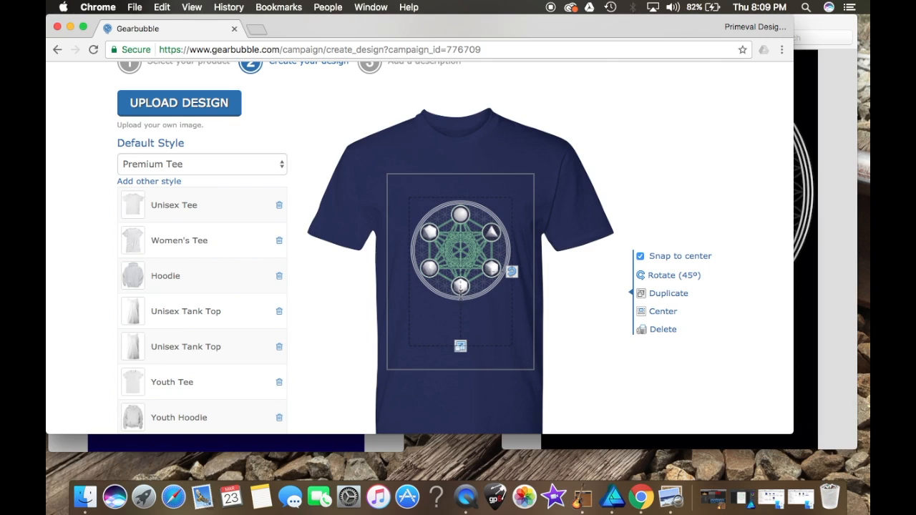
drag(462, 243, 462, 219)
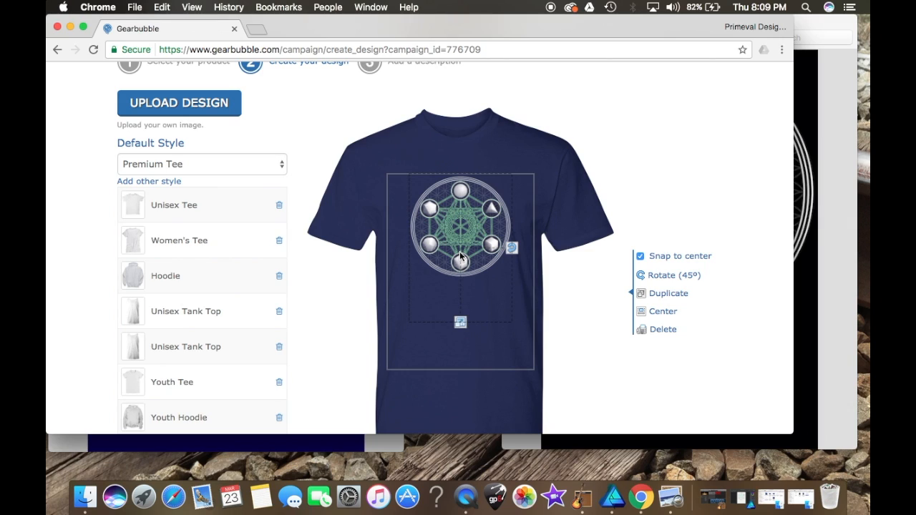
drag(458, 216, 458, 233)
drag(460, 338, 462, 359)
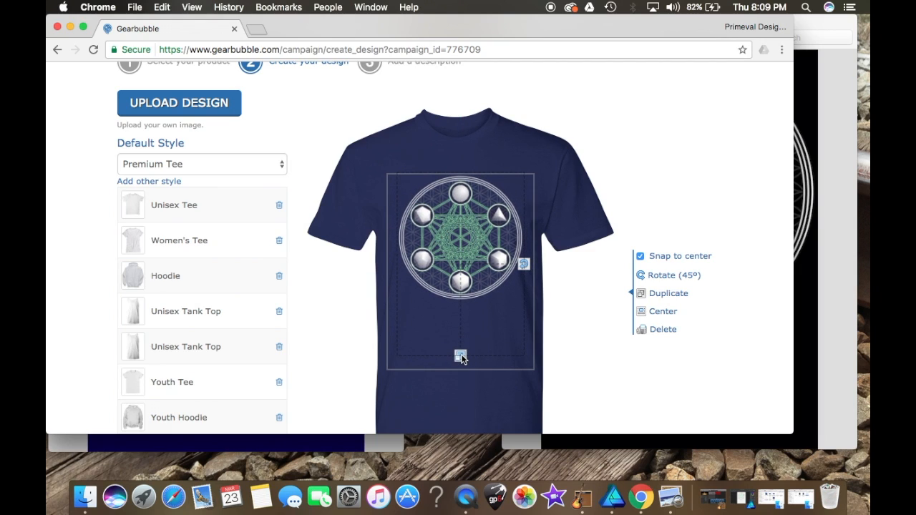
drag(458, 269, 458, 276)
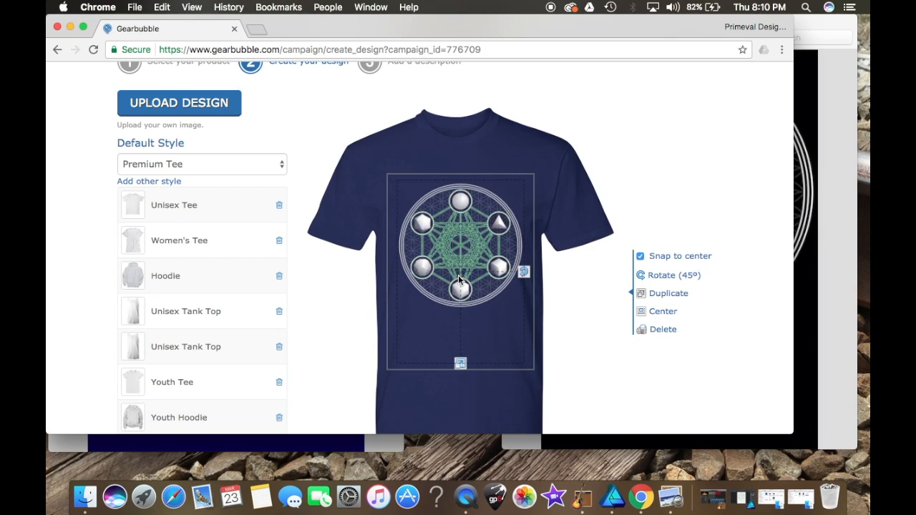
drag(460, 367, 461, 374)
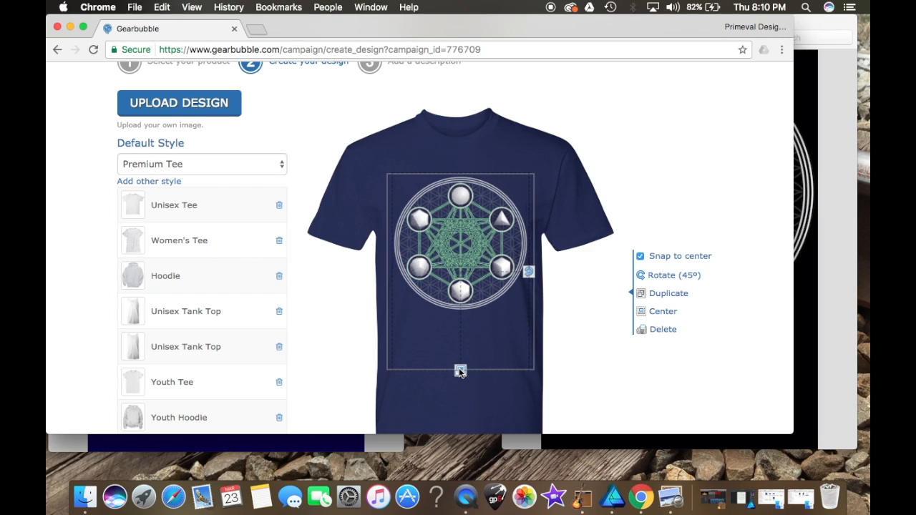
drag(461, 372, 460, 365)
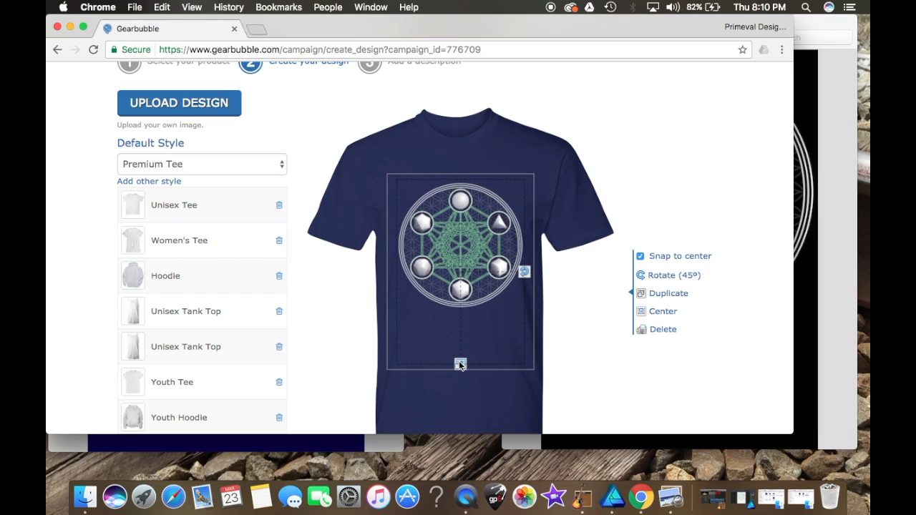
drag(466, 321, 467, 317)
drag(483, 239, 483, 232)
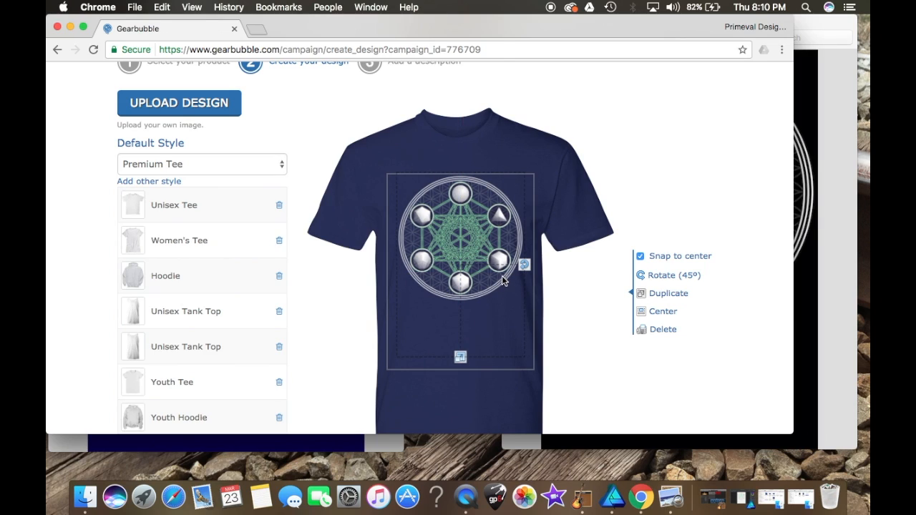
Step: Switch the preview to the back of the shirt
scroll(335, 305, down, 3)
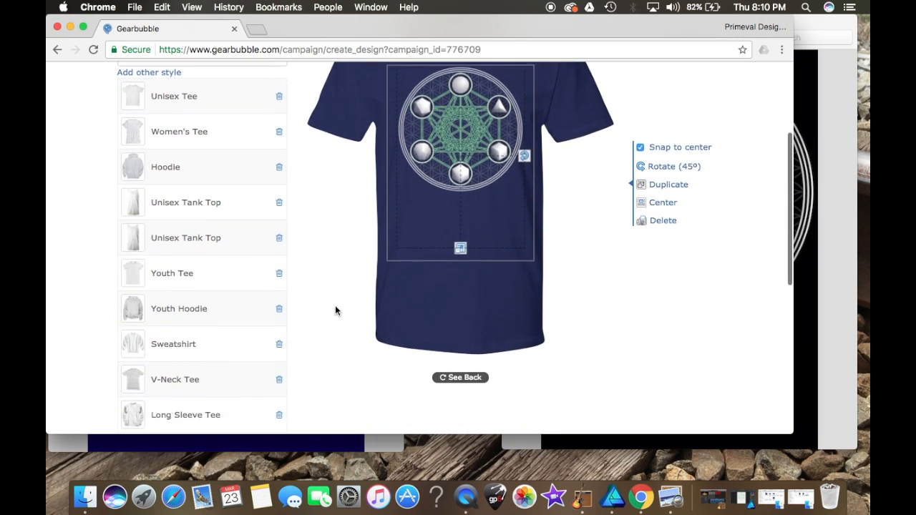
scroll(336, 307, down, 3)
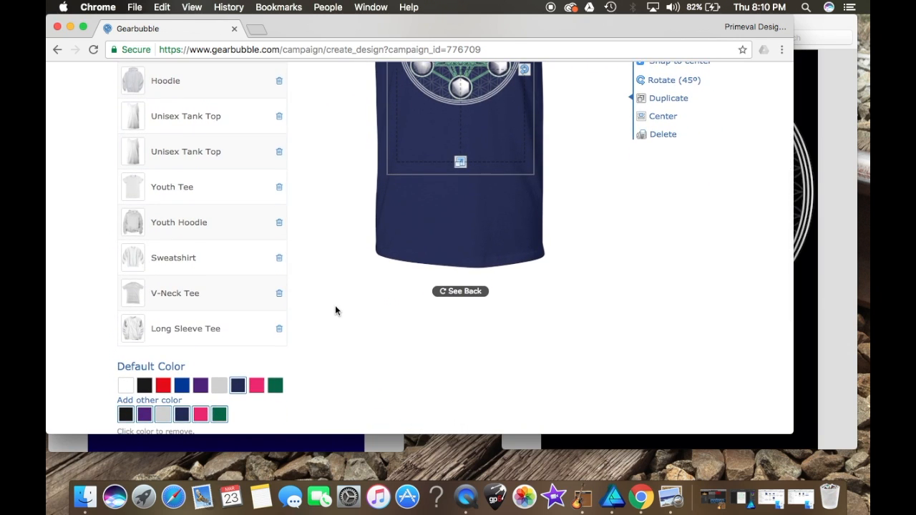
scroll(335, 305, up, 2)
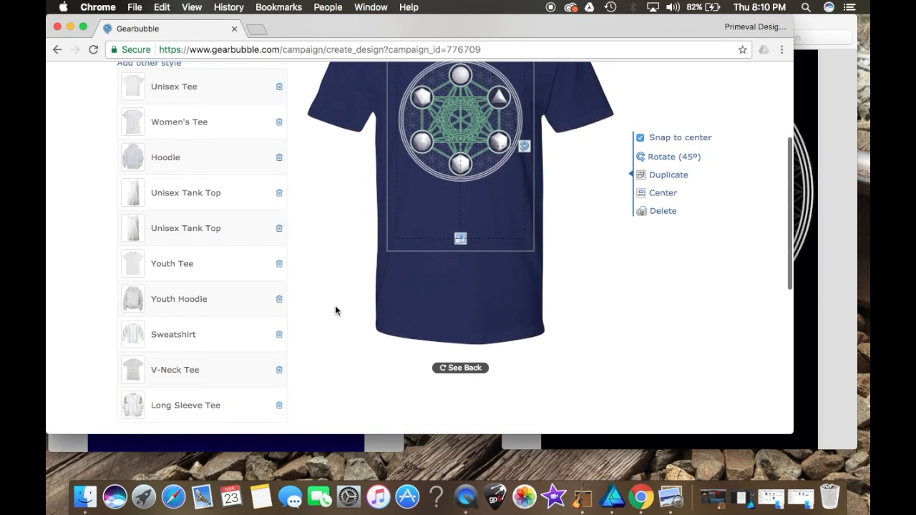
click(452, 364)
Step: Enable Duplicate Image On Back so the design also prints on the back
scroll(378, 245, up, 3)
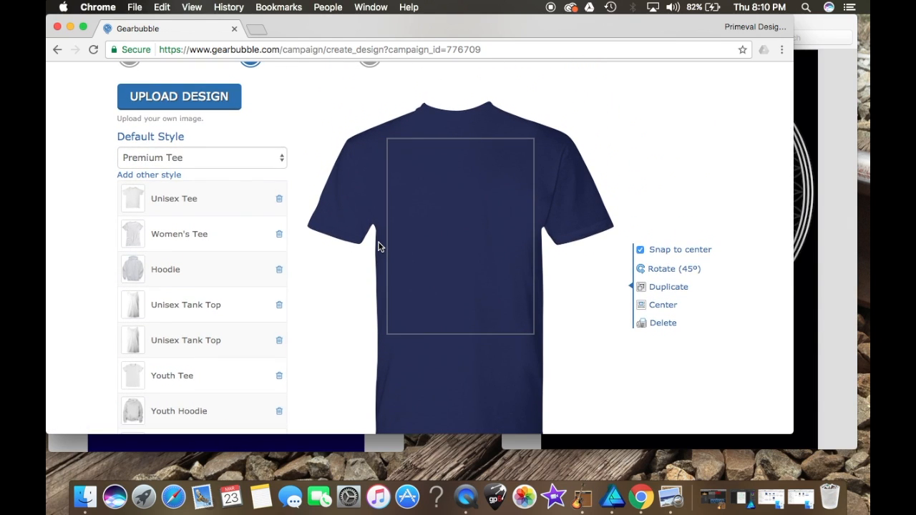
scroll(262, 182, down, 10)
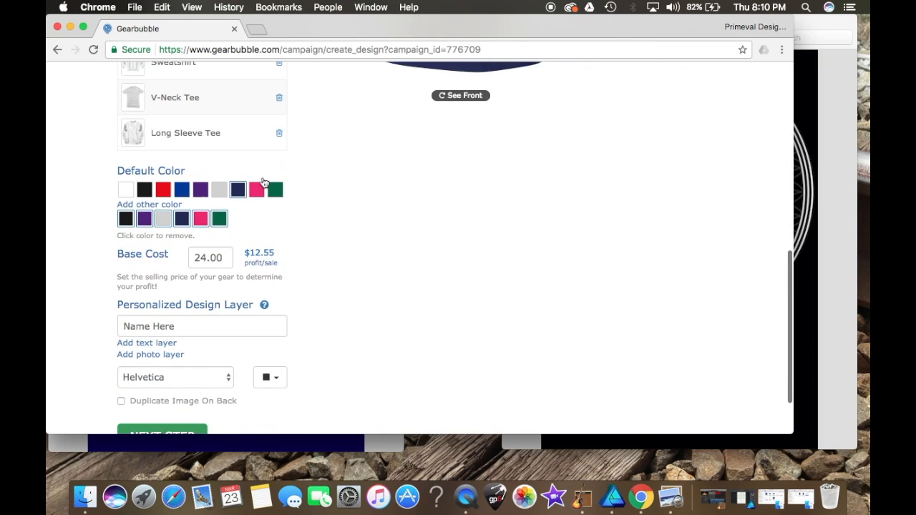
scroll(264, 184, up, 1)
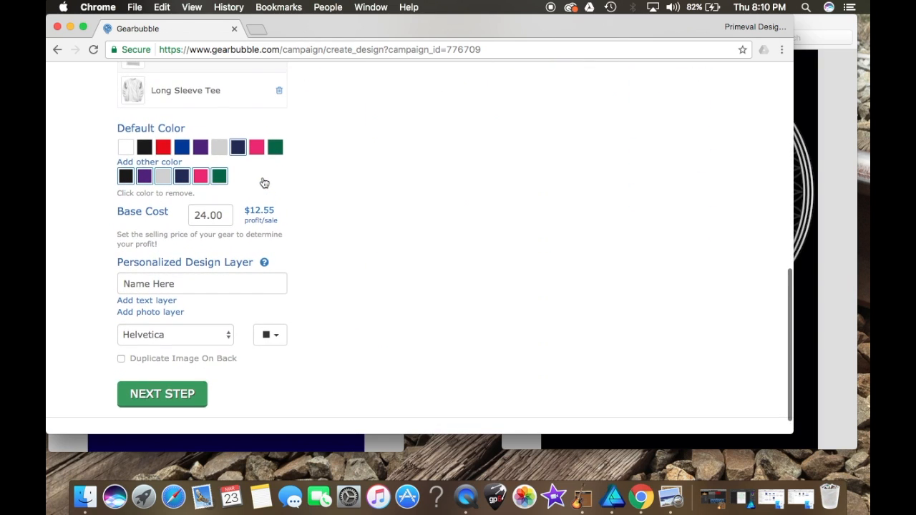
click(121, 362)
scroll(465, 267, up, 10)
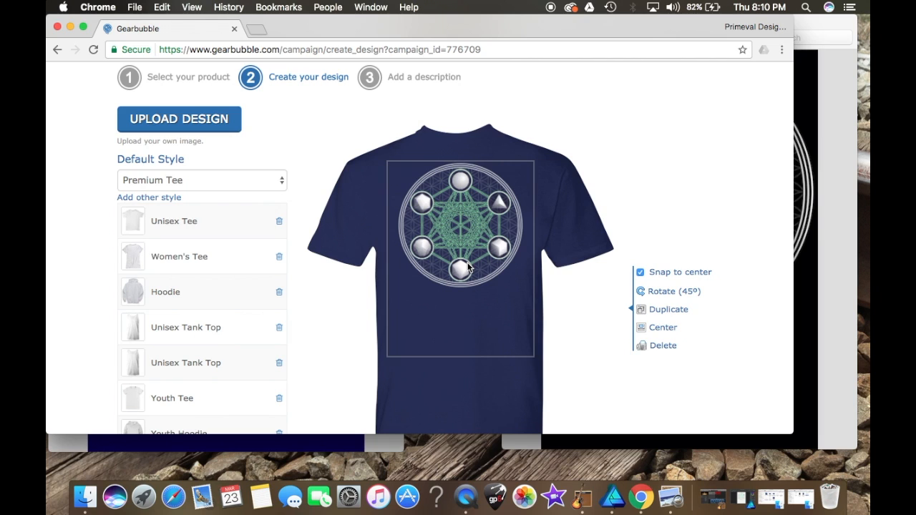
Step: Upload the Primeval Design Trans letters.png logo to the shirt back and shrink it near the top of the print area
scroll(467, 266, down, 5)
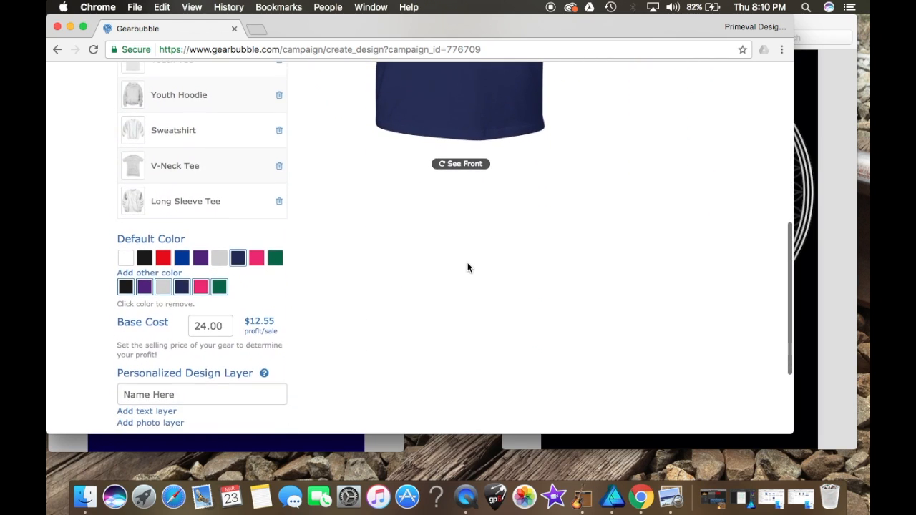
scroll(467, 268, down, 3)
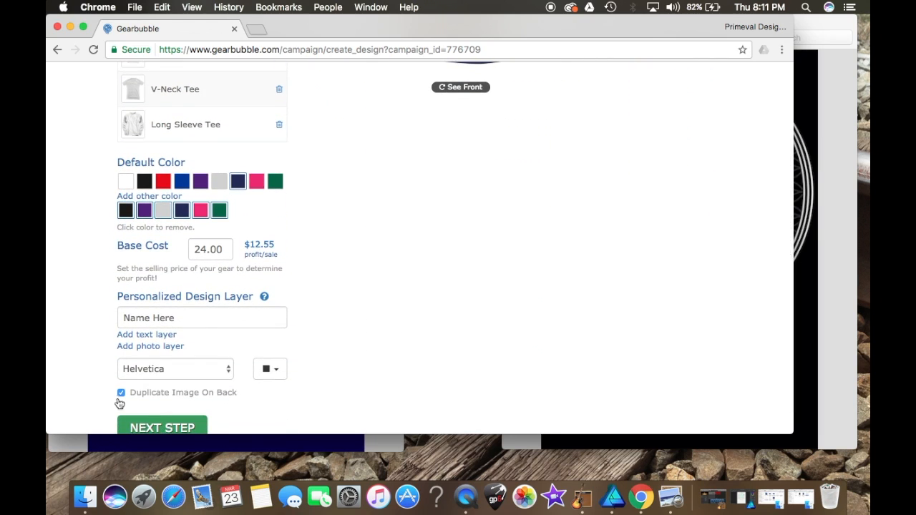
scroll(487, 250, up, 7)
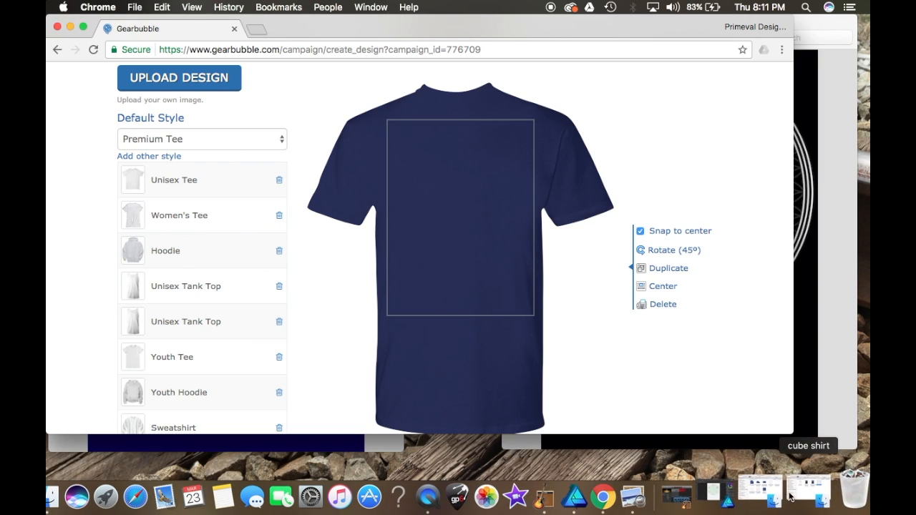
click(768, 487)
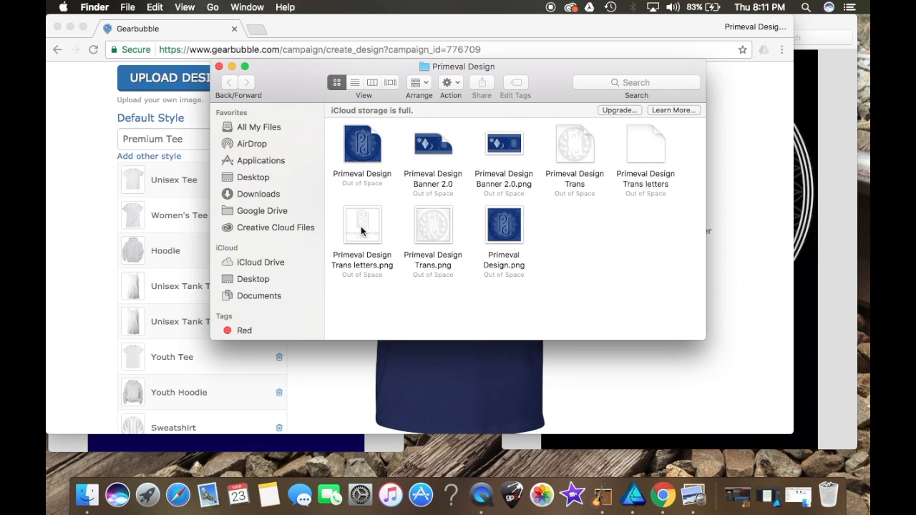
click(231, 67)
click(204, 81)
click(204, 80)
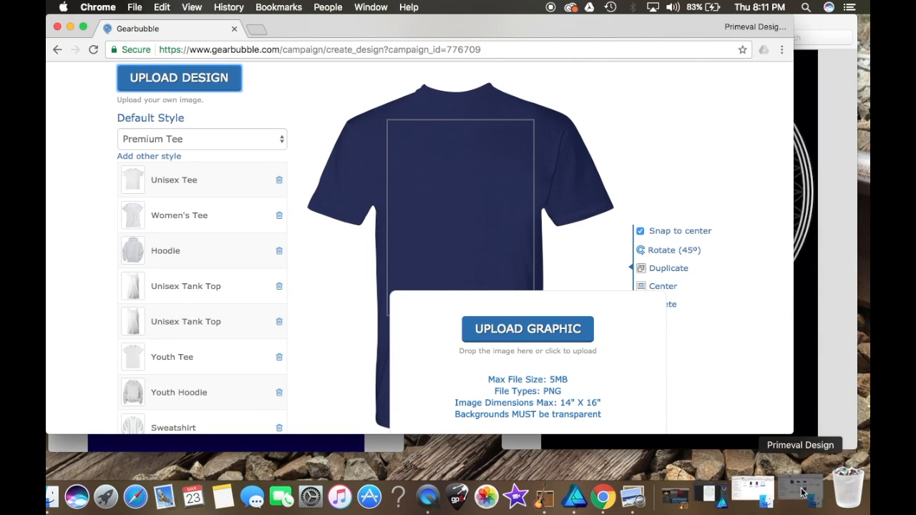
click(851, 495)
click(364, 224)
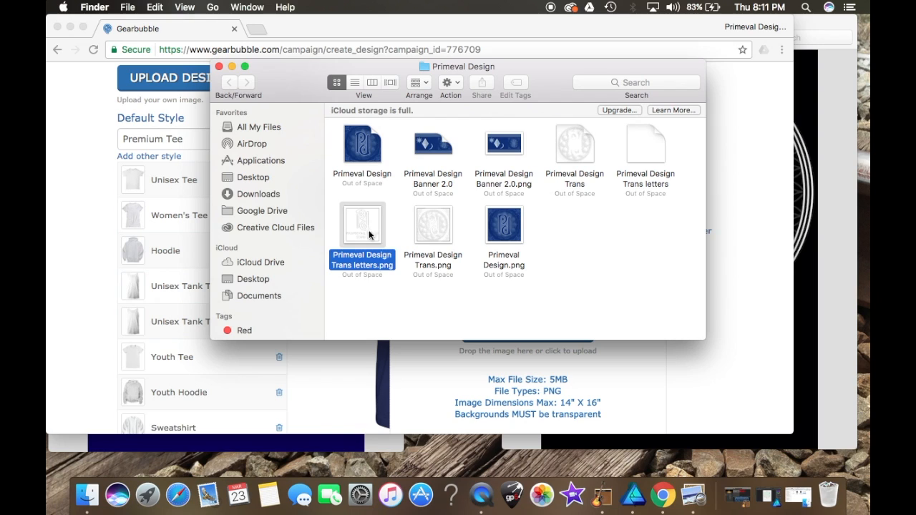
click(232, 66)
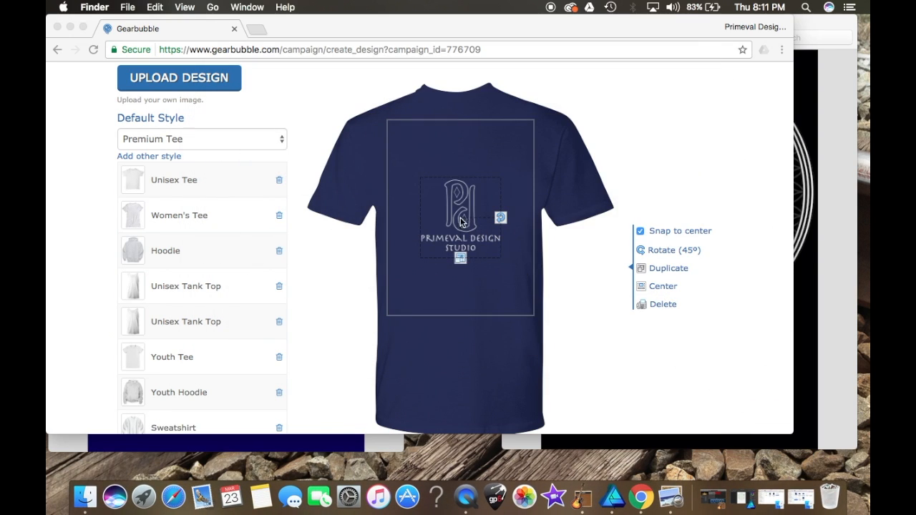
click(461, 266)
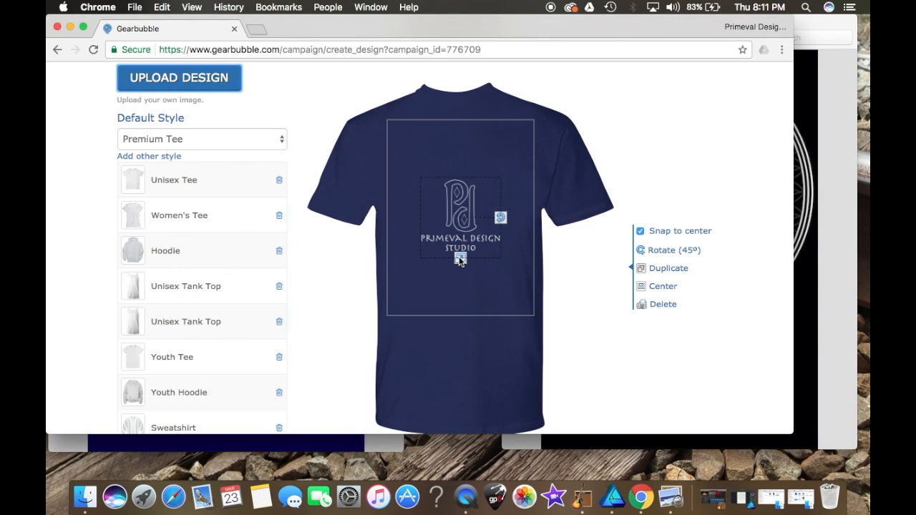
drag(461, 259, 461, 134)
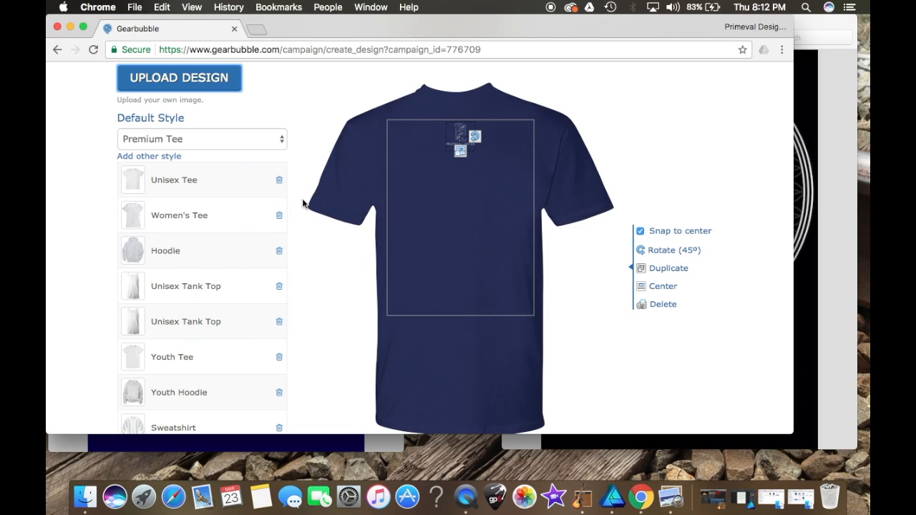
Step: Review the front and back of the shirt preview
scroll(321, 223, down, 3)
click(465, 382)
scroll(465, 383, up, 3)
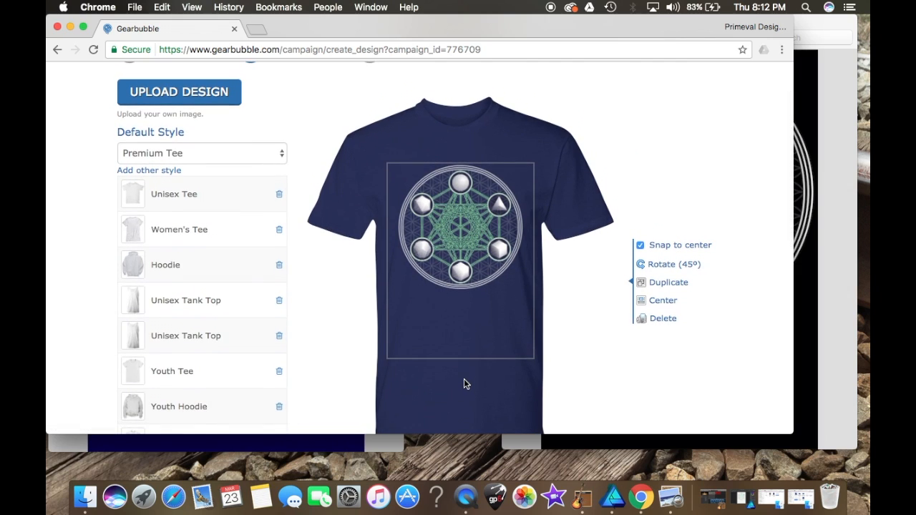
scroll(463, 265, down, 2)
scroll(462, 269, down, 3)
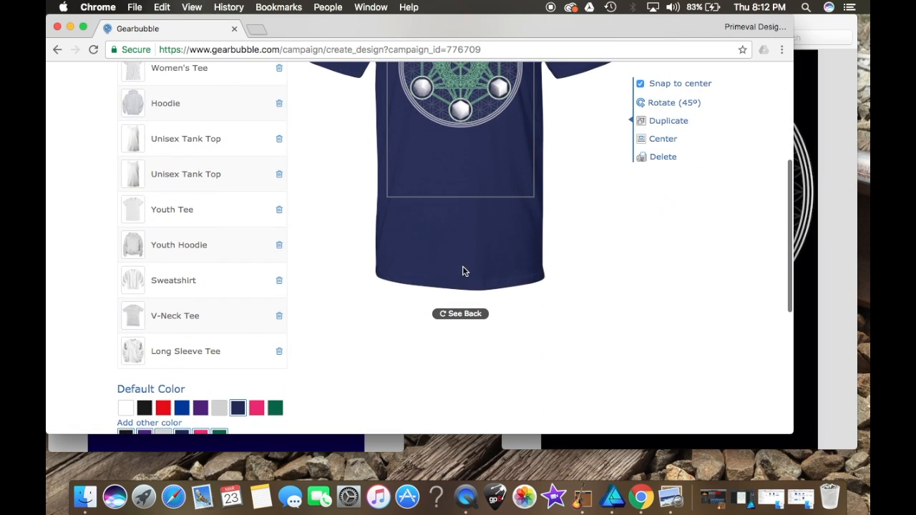
click(461, 314)
click(461, 314)
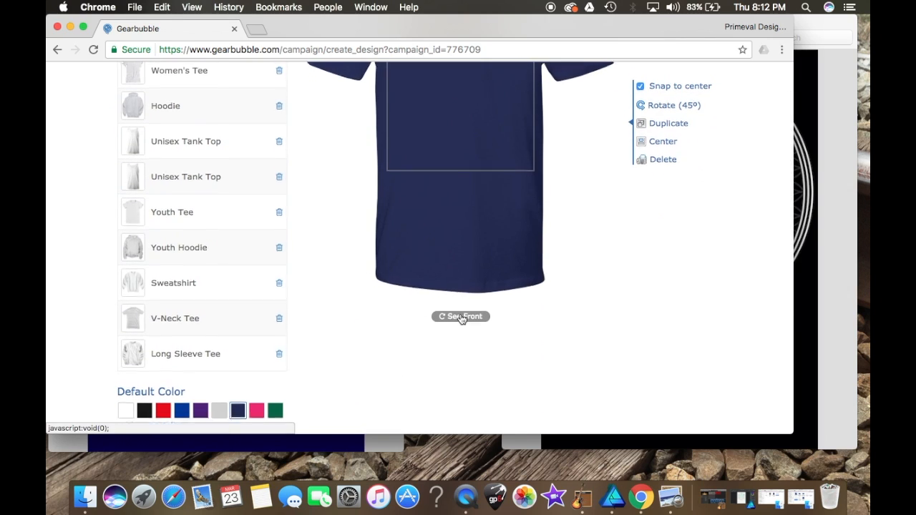
scroll(462, 318, up, 3)
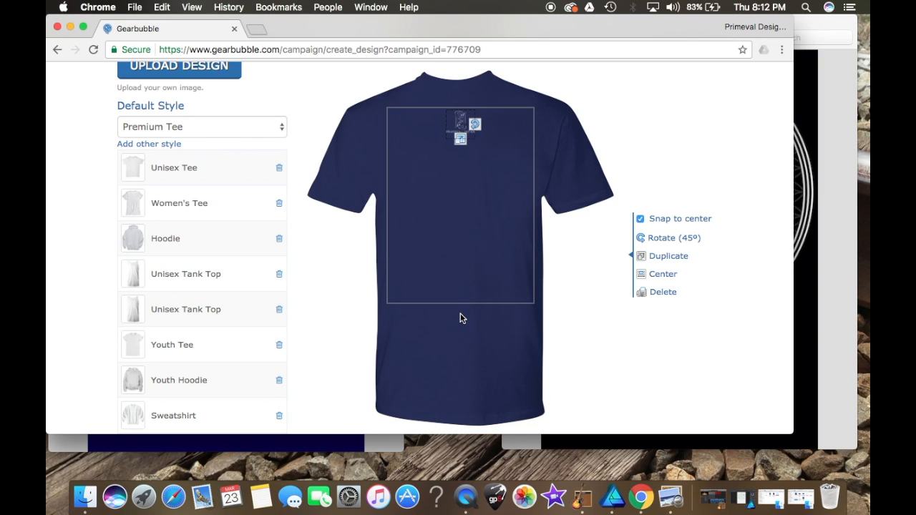
scroll(453, 349, up, 2)
scroll(454, 349, down, 3)
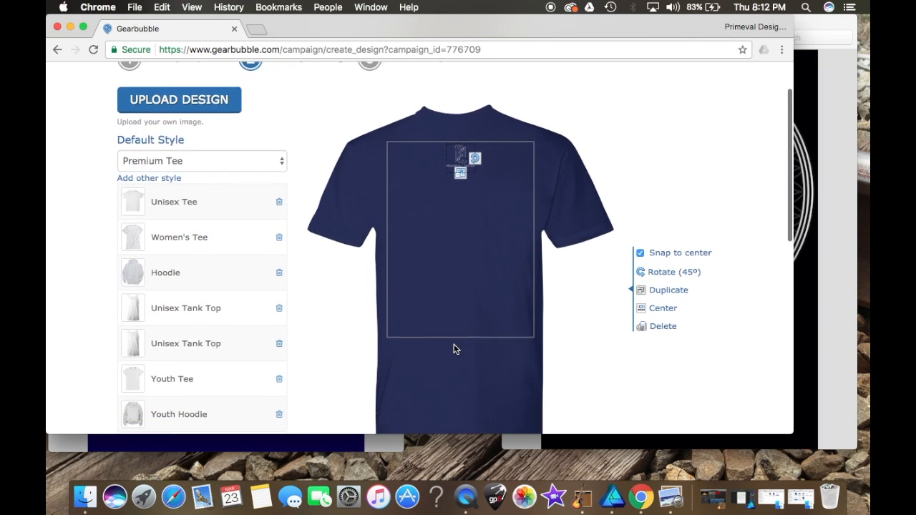
scroll(454, 349, up, 2)
scroll(454, 349, down, 10)
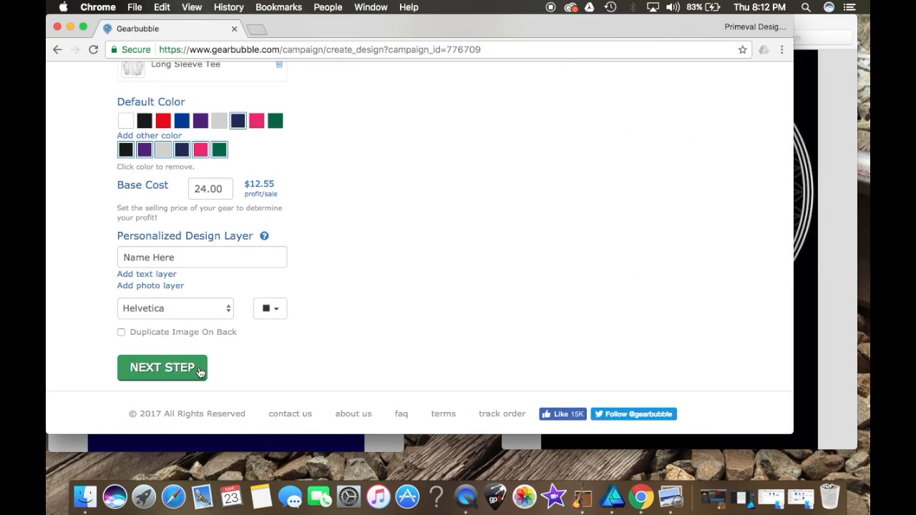
Step: Advance to the Add a description step of the campaign
click(195, 369)
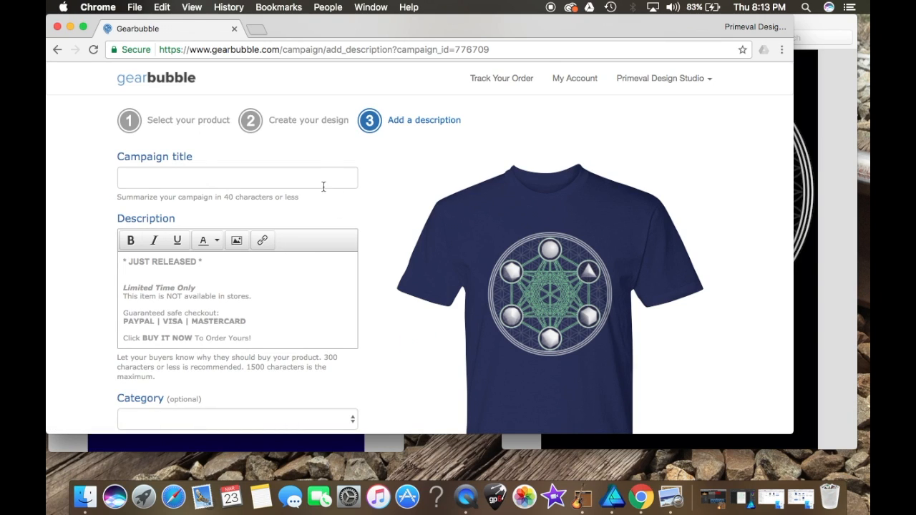
scroll(322, 186, down, 5)
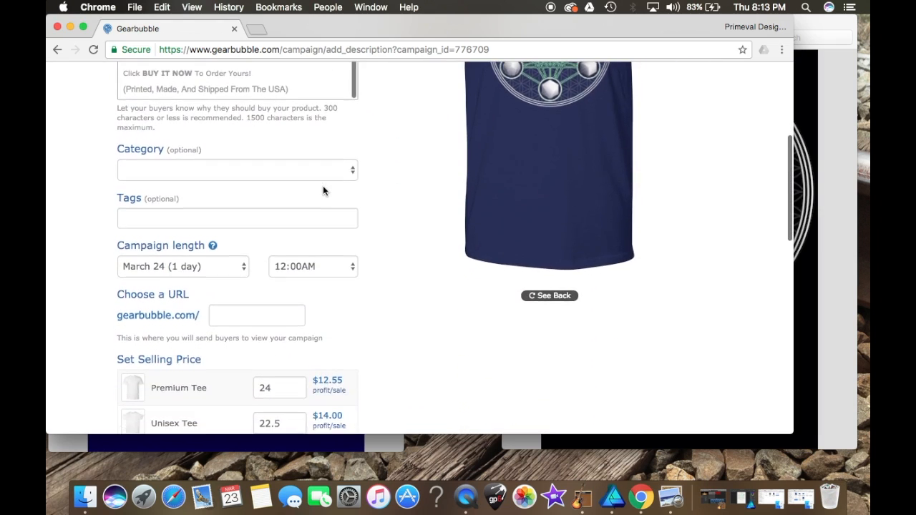
scroll(322, 186, up, 5)
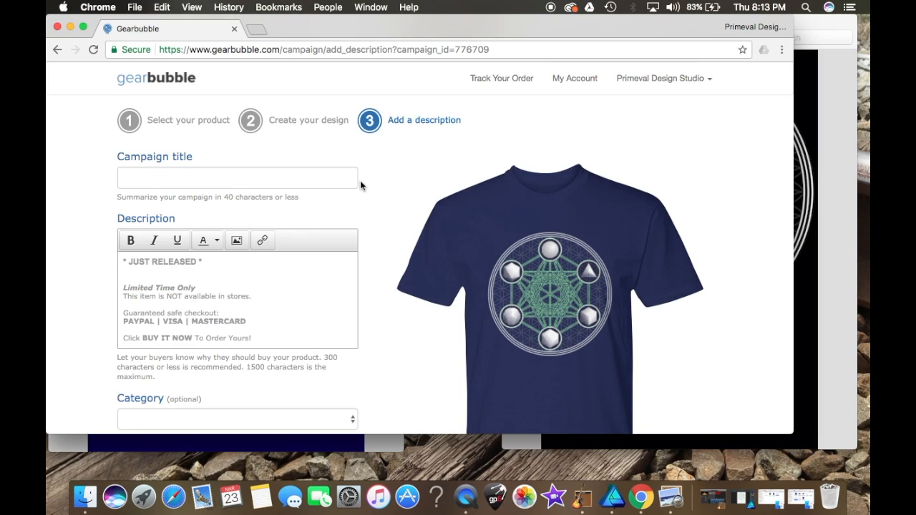
Step: Enter Metatron's Cube as the campaign title
click(306, 186)
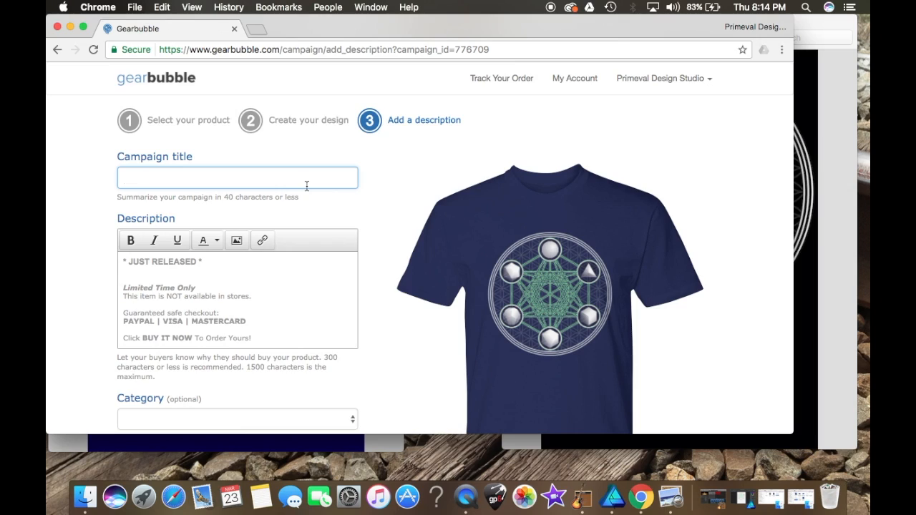
text(Metatron's Cube)
scroll(220, 189, down, 2)
scroll(219, 188, up, 3)
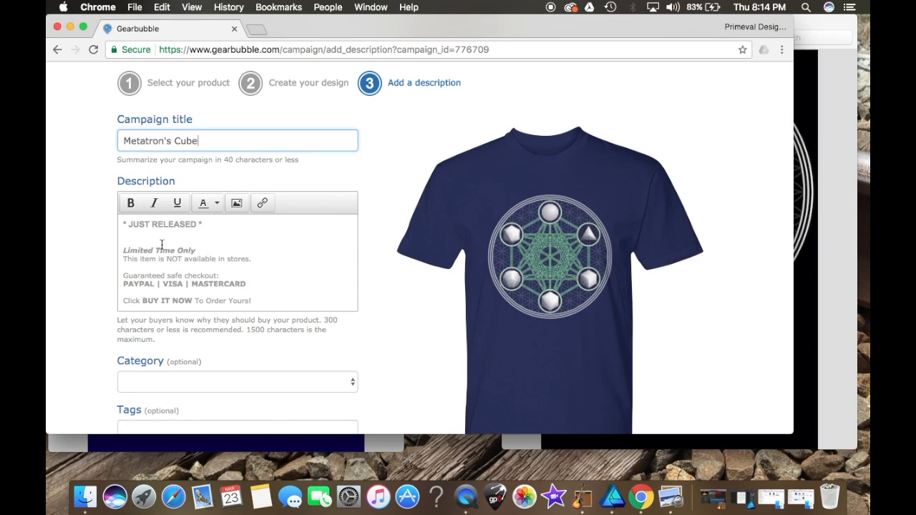
Step: Replace the description's JUST RELEASED line with "Premium Tee Only $20"
drag(205, 224, 120, 222)
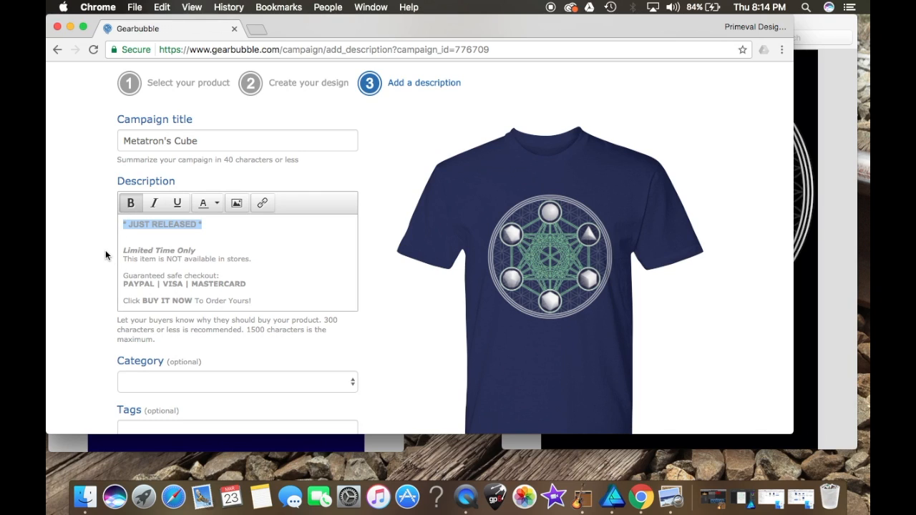
key(BackSpace)
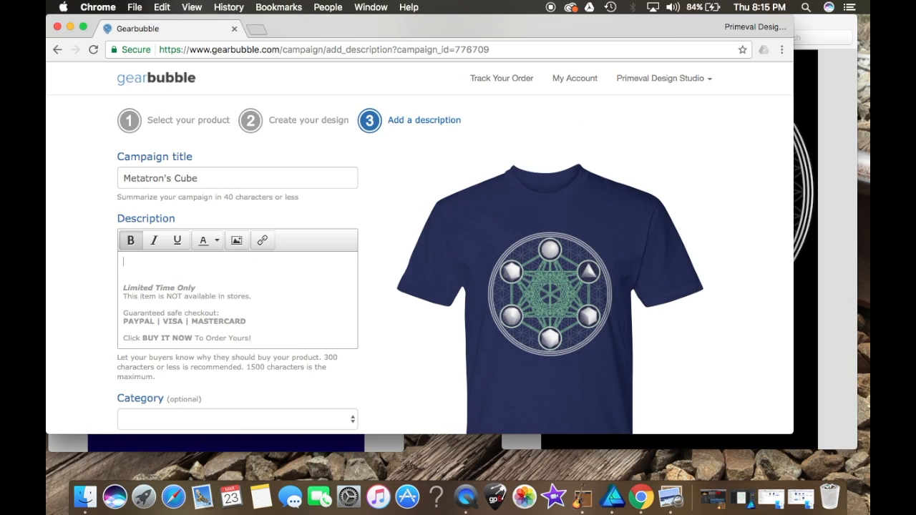
text(Premium)
text( Tee)
text(av)
key(BackSpace)
key(BackSpace)
text(Only )
text(@)
key(BackSpace)
text($20)
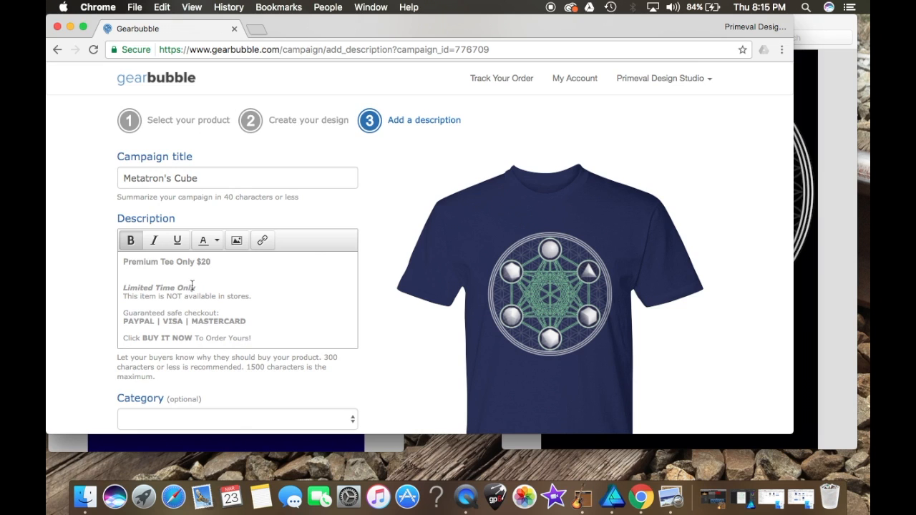
Step: Change the button text to "Buy it Now!"
scroll(192, 286, down, 5)
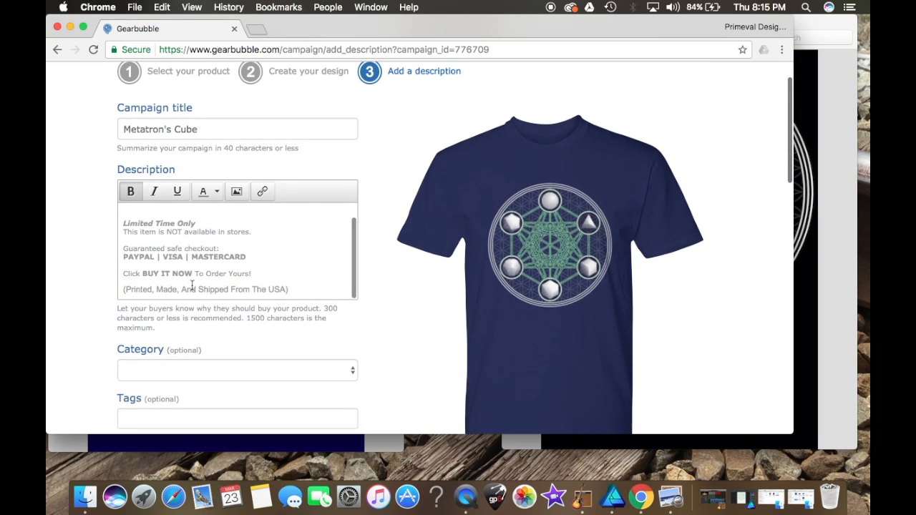
scroll(192, 285, down, 6)
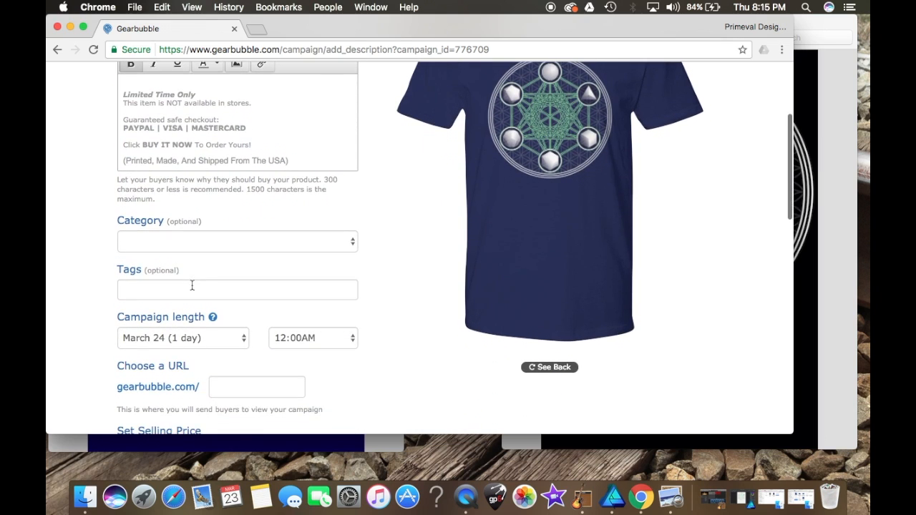
scroll(192, 285, down, 10)
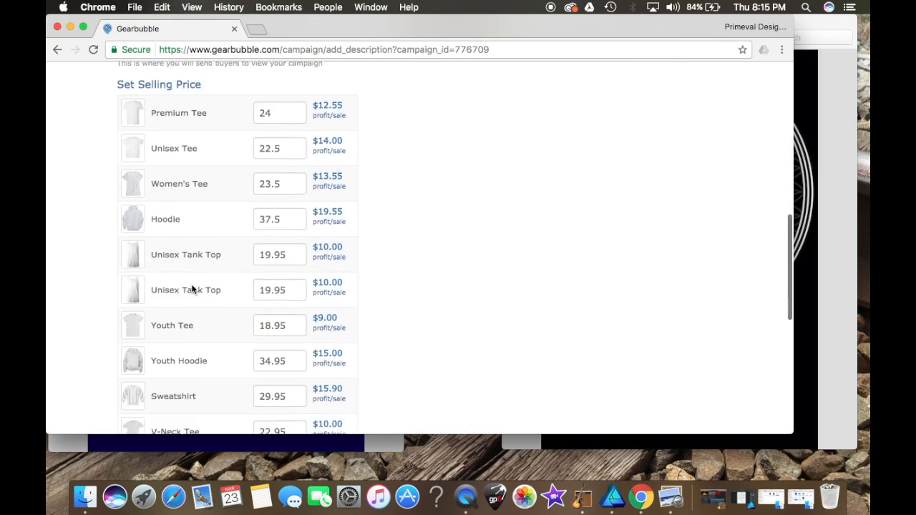
scroll(192, 283, down, 4)
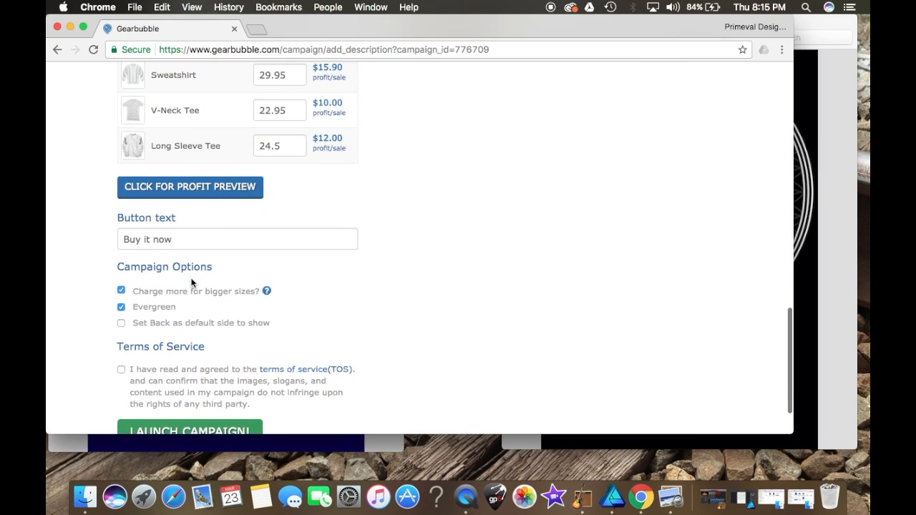
click(161, 244)
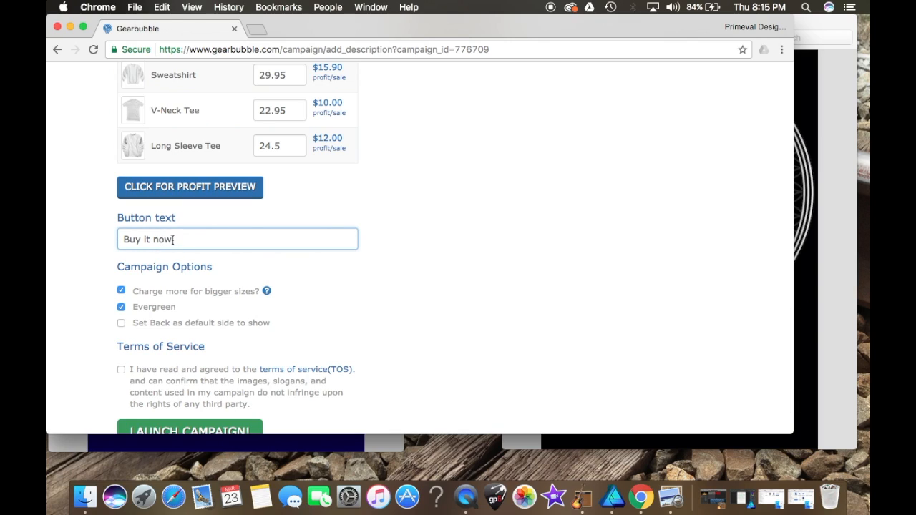
text(!)
click(160, 240)
key(BackSpace)
text(Now!)
Step: Set the campaign category to Other
scroll(147, 242, up, 1)
scroll(147, 242, up, 15)
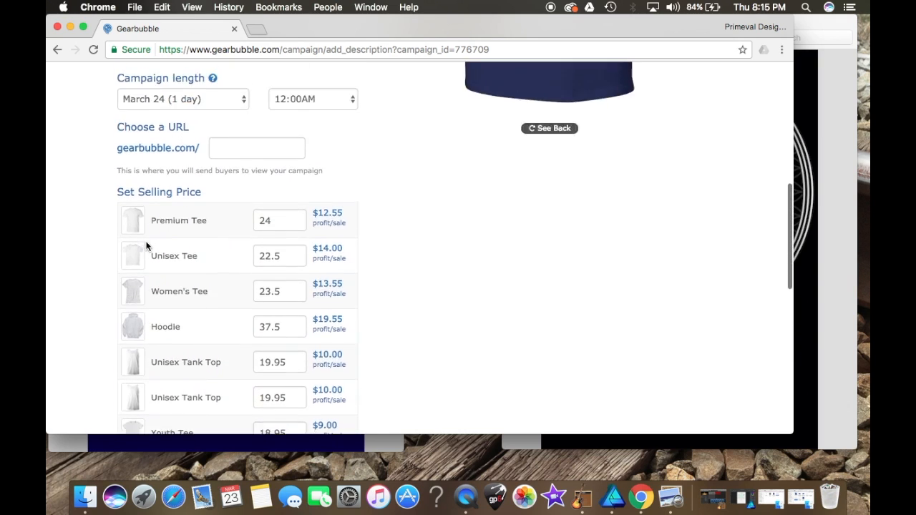
scroll(147, 245, up, 6)
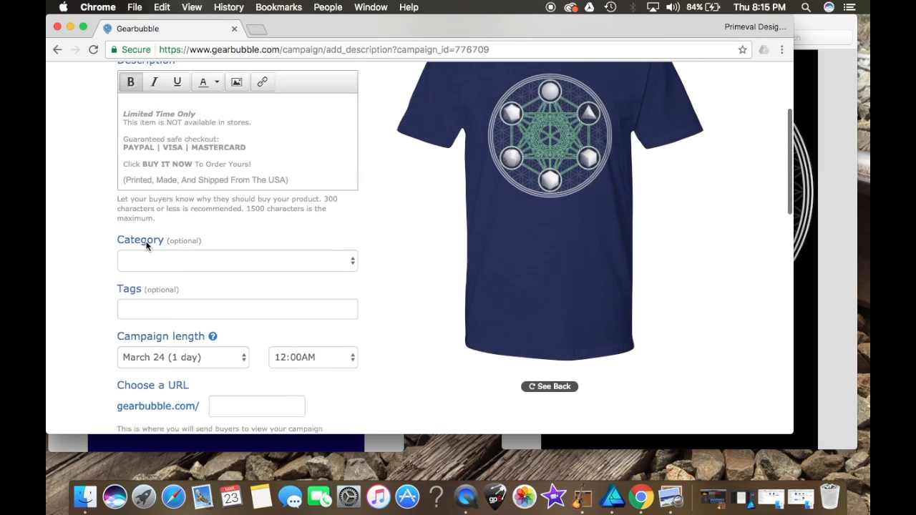
scroll(147, 245, down, 2)
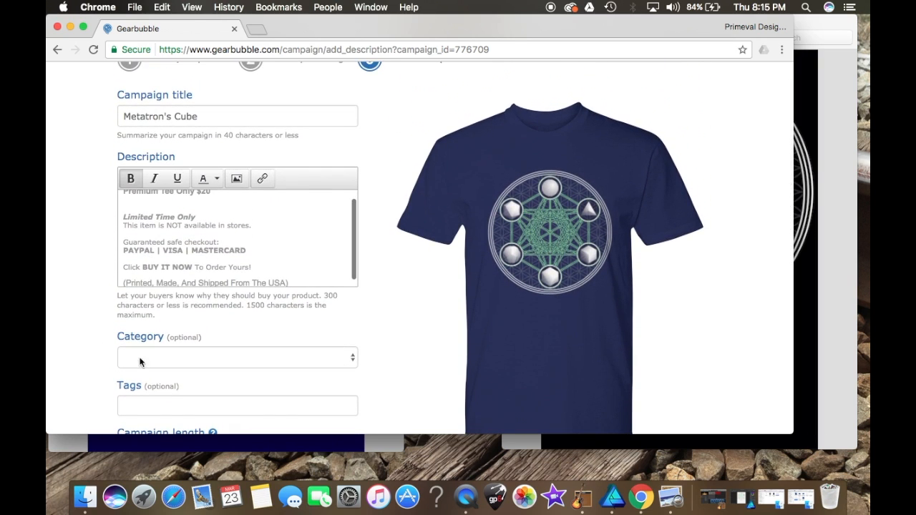
scroll(168, 352, down, 3)
click(232, 270)
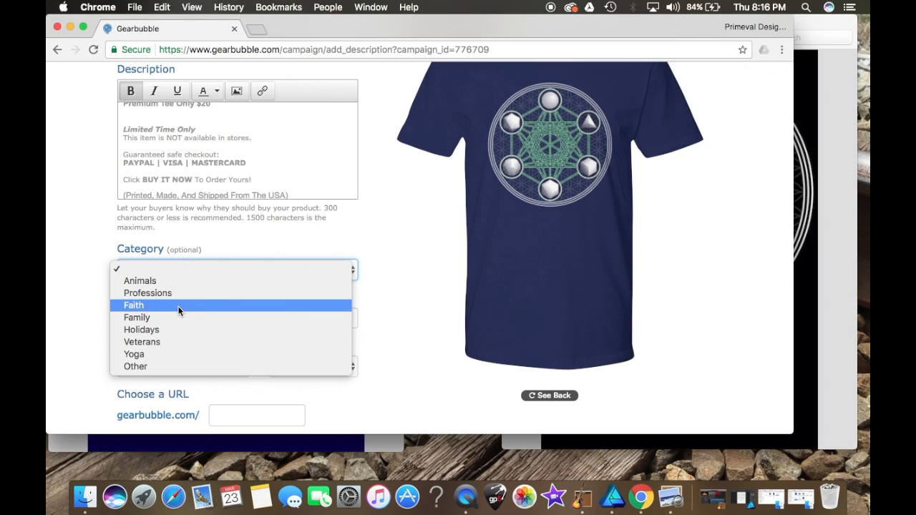
click(168, 367)
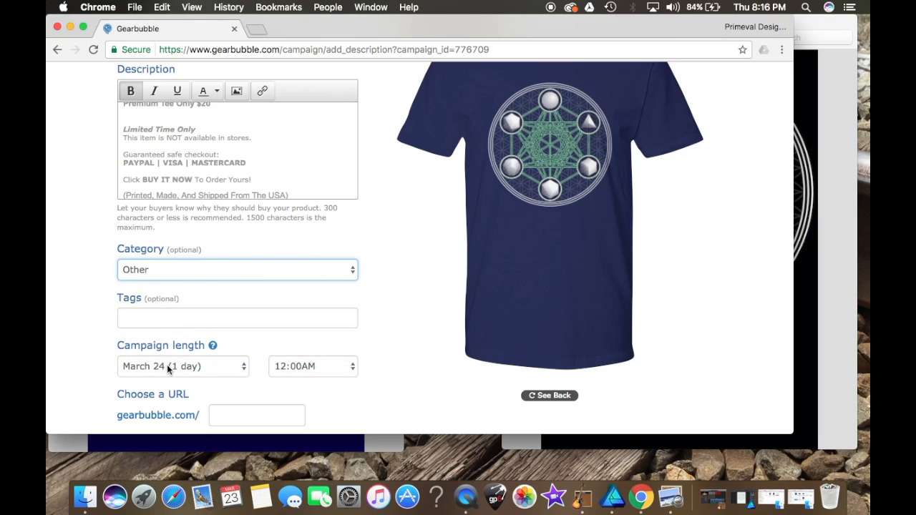
Step: Add the tags metatron, cube, graphic design, math, symbol and perception
click(156, 315)
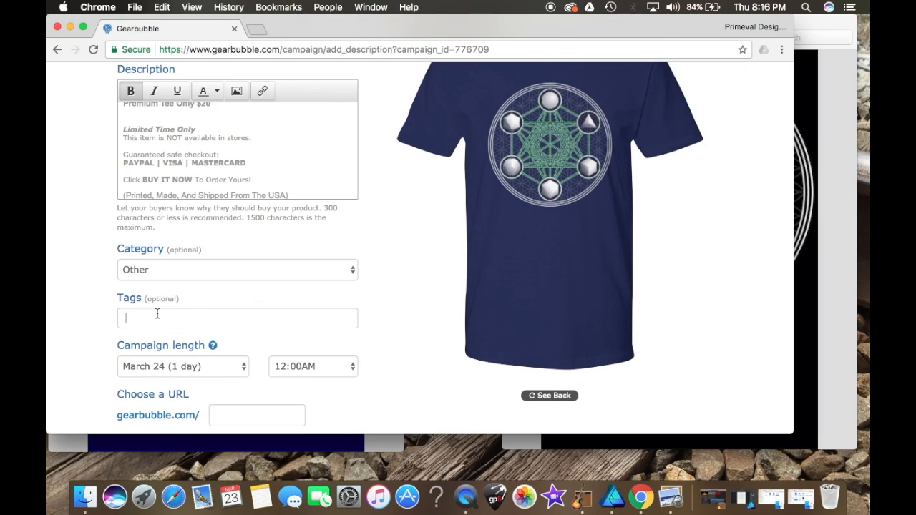
click(157, 313)
text(net)
text(atrons)
key(Return)
text(cub)
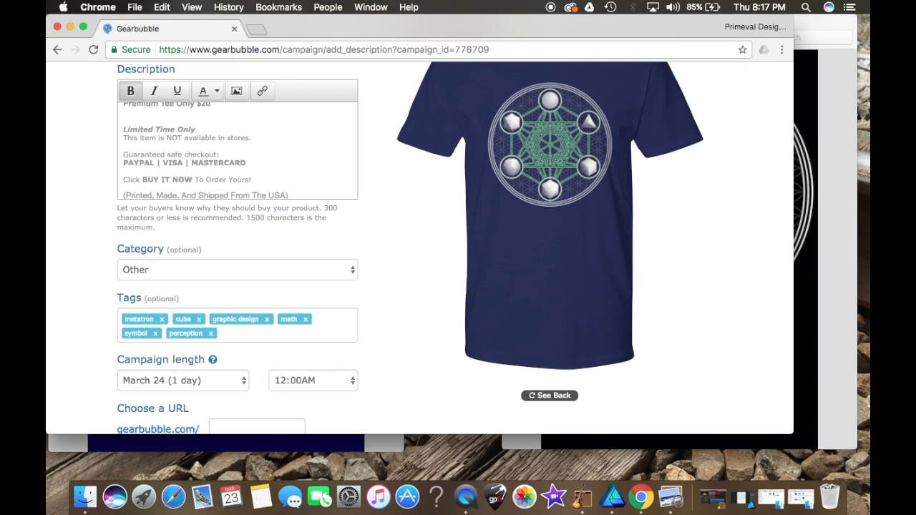
Step: Scroll to the bottom of the form and accept the terms of service
scroll(262, 334, down, 2)
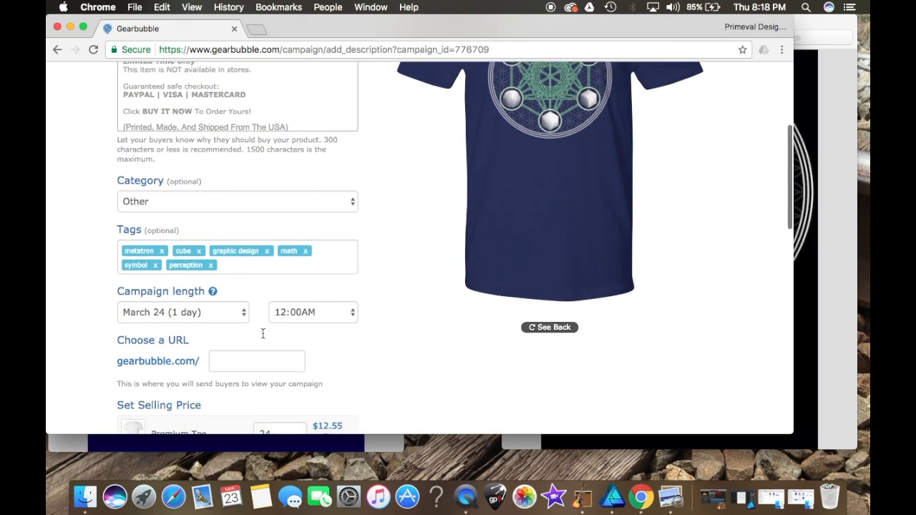
scroll(262, 333, down, 2)
scroll(262, 333, up, 5)
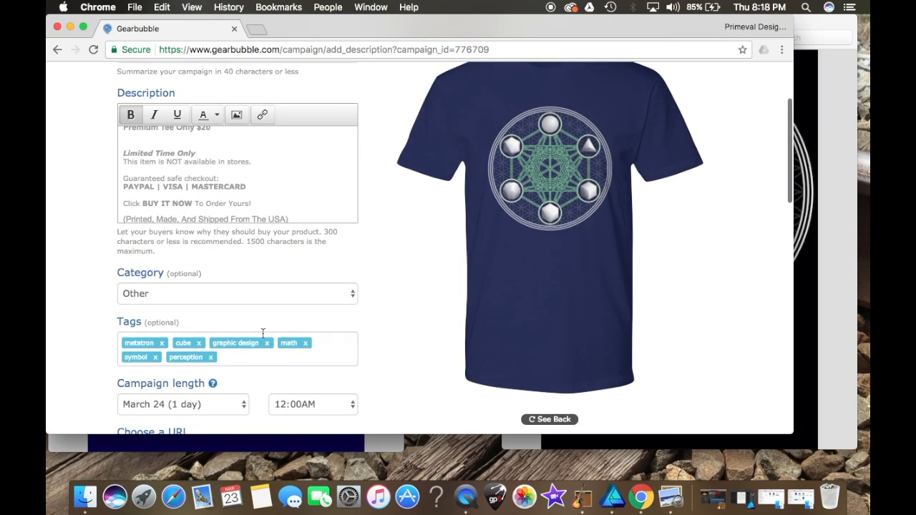
scroll(262, 334, up, 3)
scroll(263, 334, down, 12)
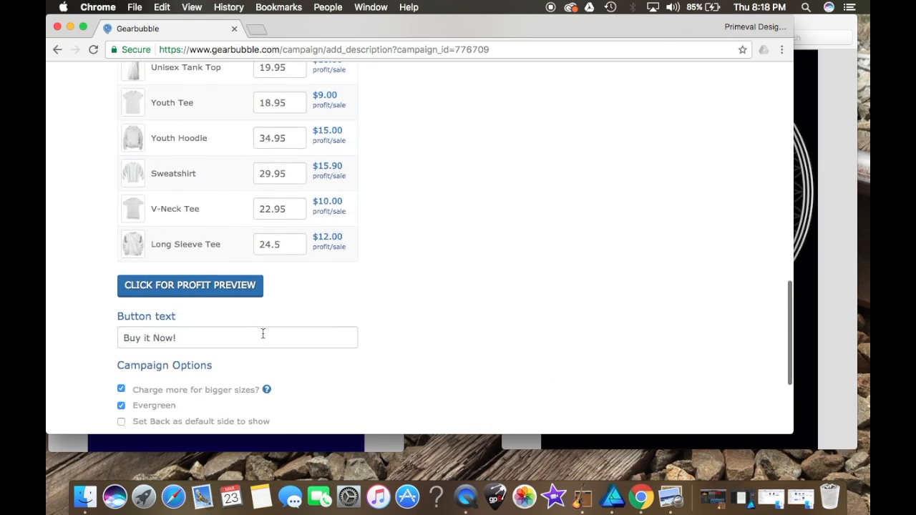
scroll(263, 334, down, 4)
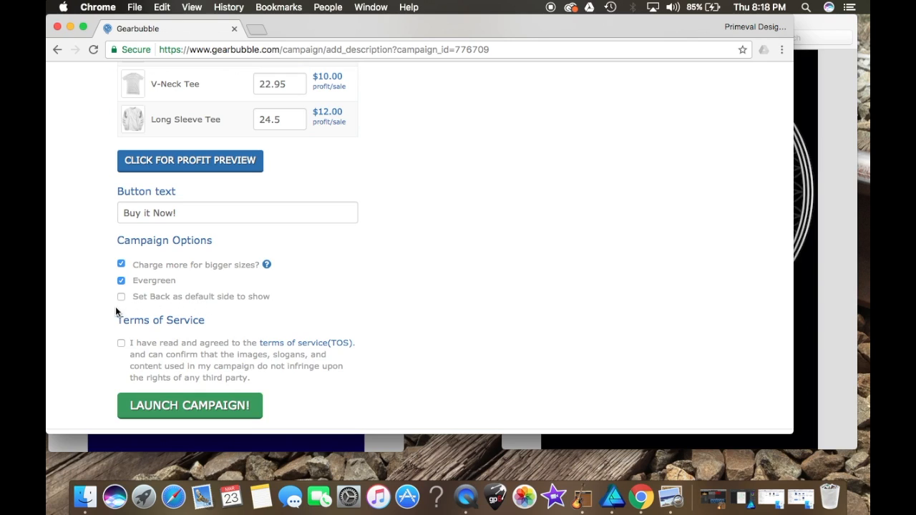
click(121, 344)
Step: Review the selling prices and profit per sale for every product in the price list
scroll(461, 196, up, 5)
scroll(461, 196, up, 5)
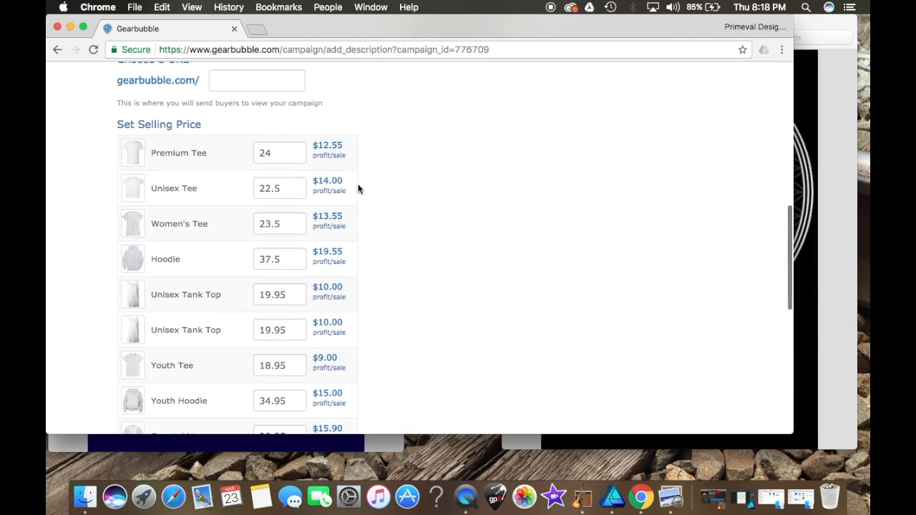
click(273, 151)
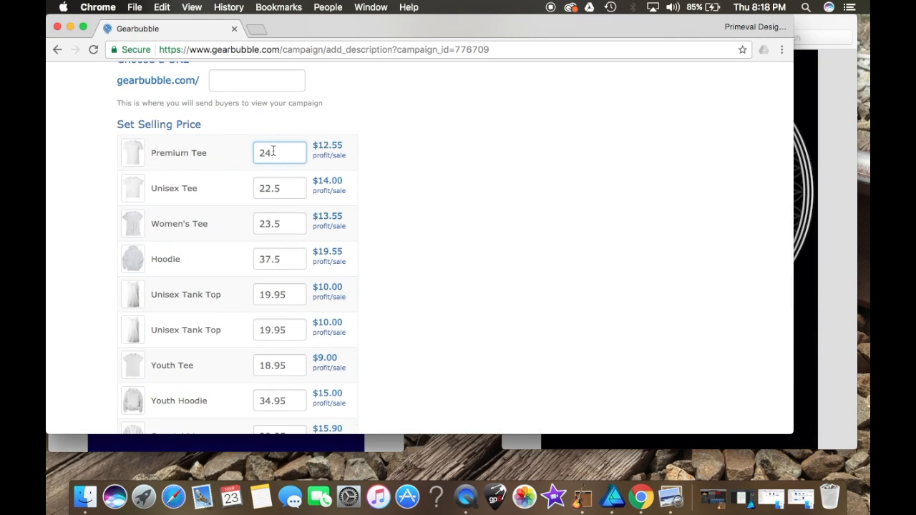
scroll(385, 159, up, 2)
scroll(385, 159, down, 5)
scroll(385, 160, down, 5)
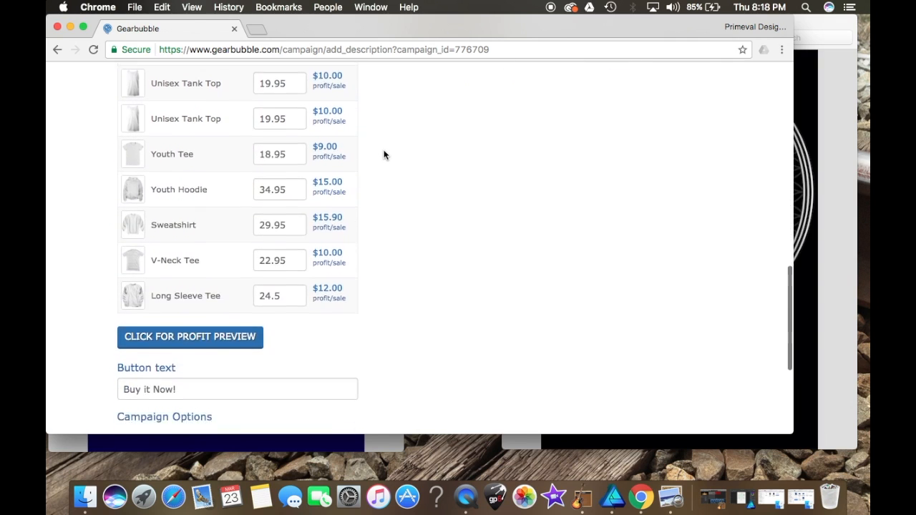
scroll(384, 156, up, 3)
scroll(384, 156, up, 2)
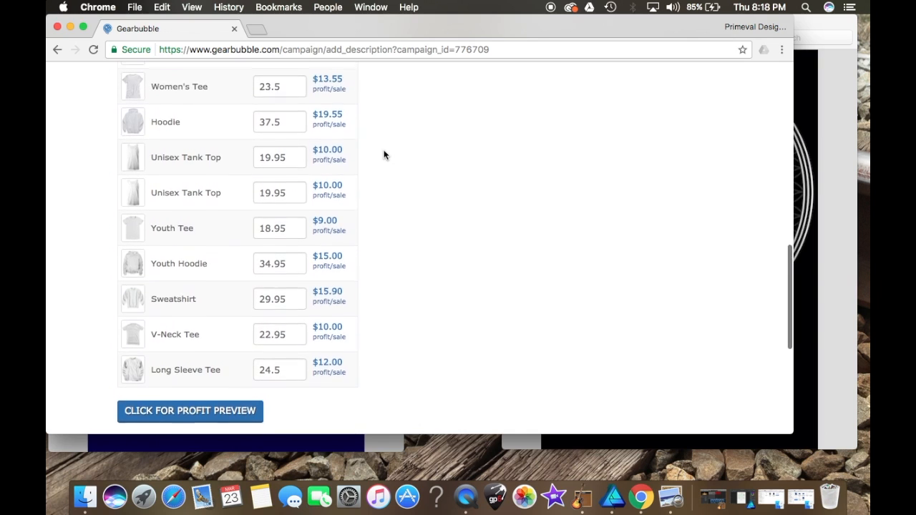
scroll(385, 156, down, 1)
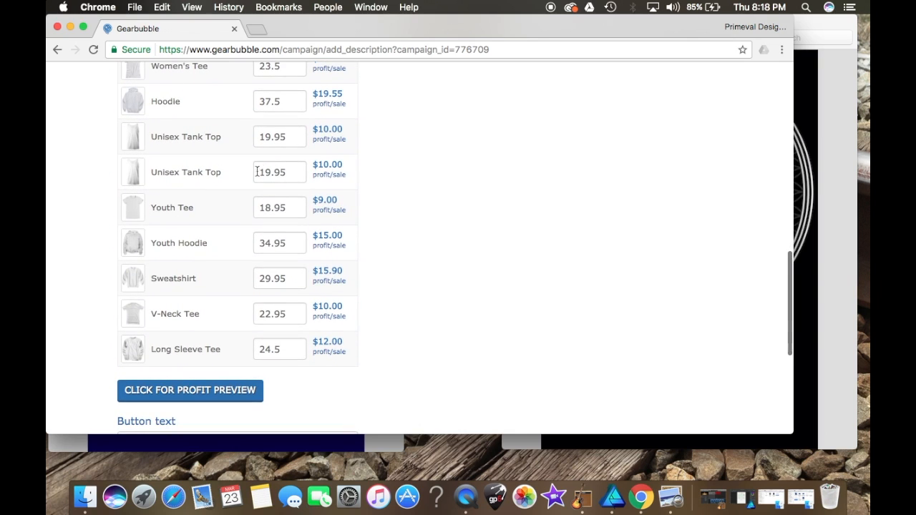
scroll(258, 173, up, 3)
scroll(254, 172, down, 1)
scroll(254, 173, down, 5)
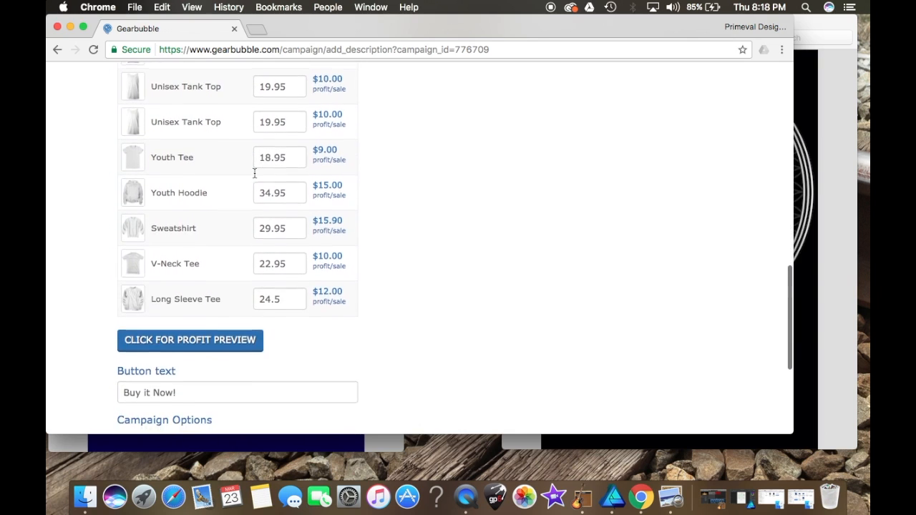
scroll(254, 173, up, 2)
scroll(254, 172, down, 1)
scroll(255, 173, up, 2)
scroll(254, 173, down, 1)
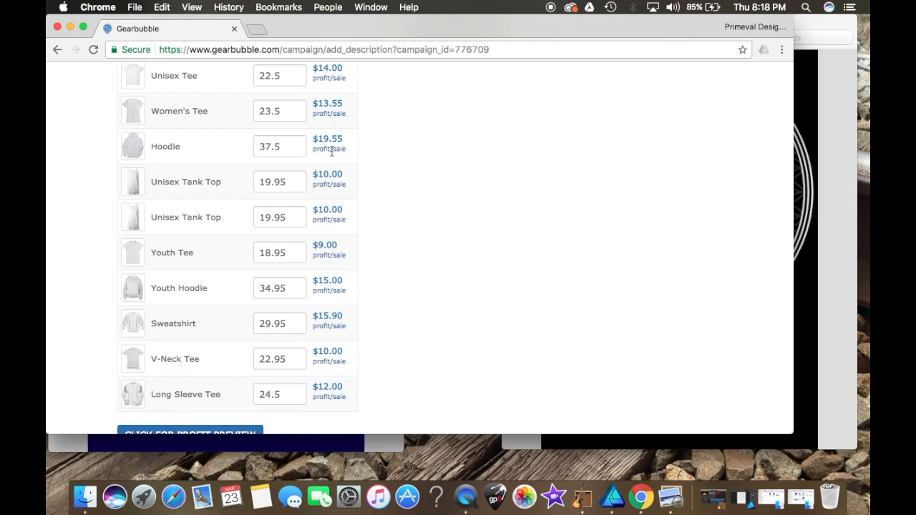
scroll(332, 132, up, 3)
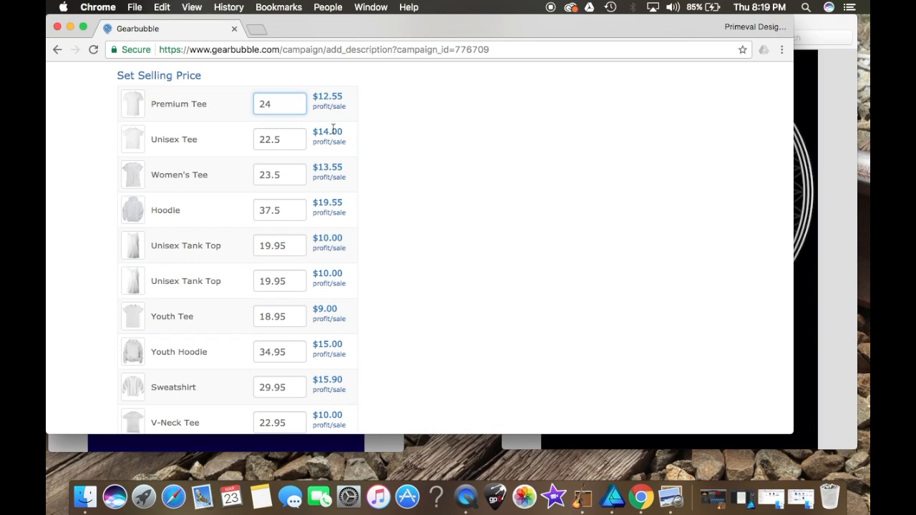
scroll(333, 129, down, 3)
scroll(333, 128, up, 4)
scroll(333, 131, down, 1)
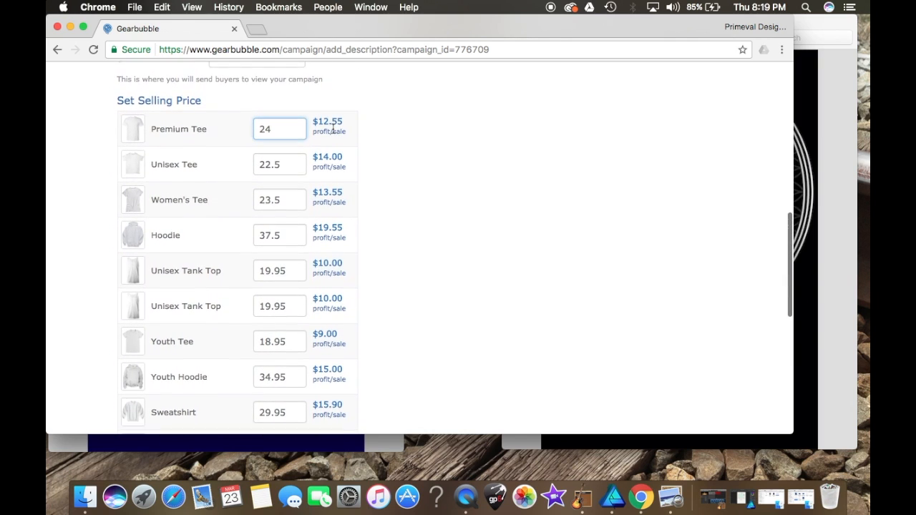
scroll(333, 128, up, 2)
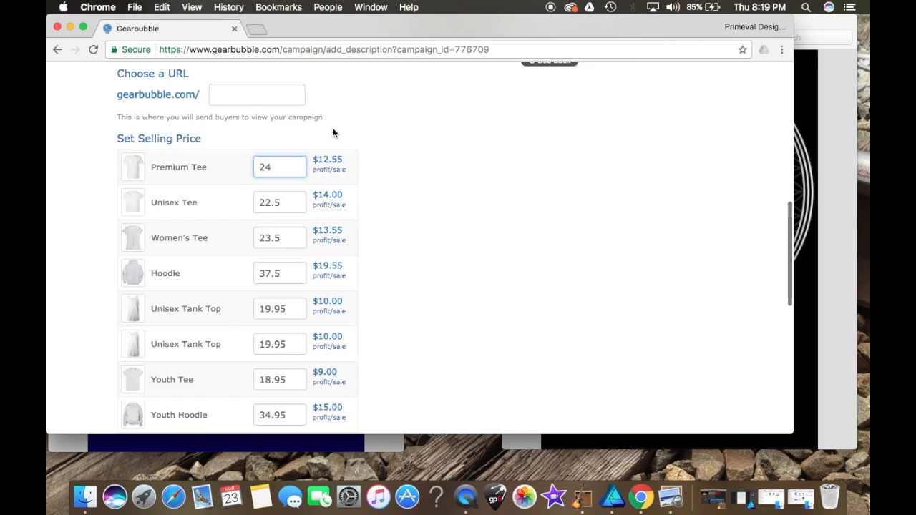
scroll(333, 132, down, 10)
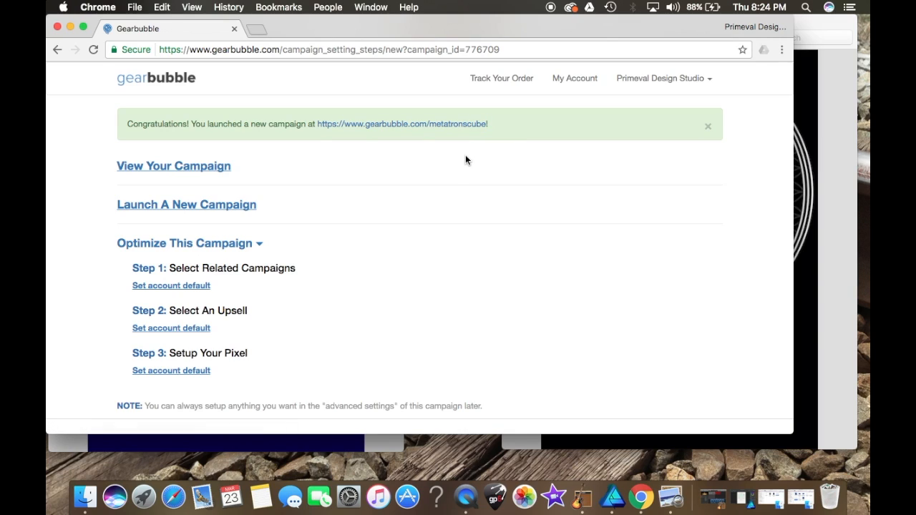
Step: Return to the dashboard and open the Metatron's Cube campaign page
click(658, 83)
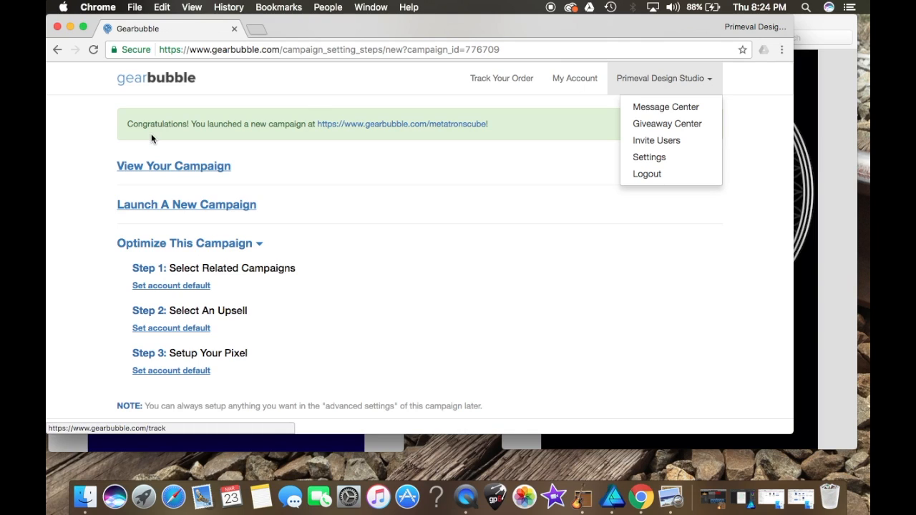
click(145, 79)
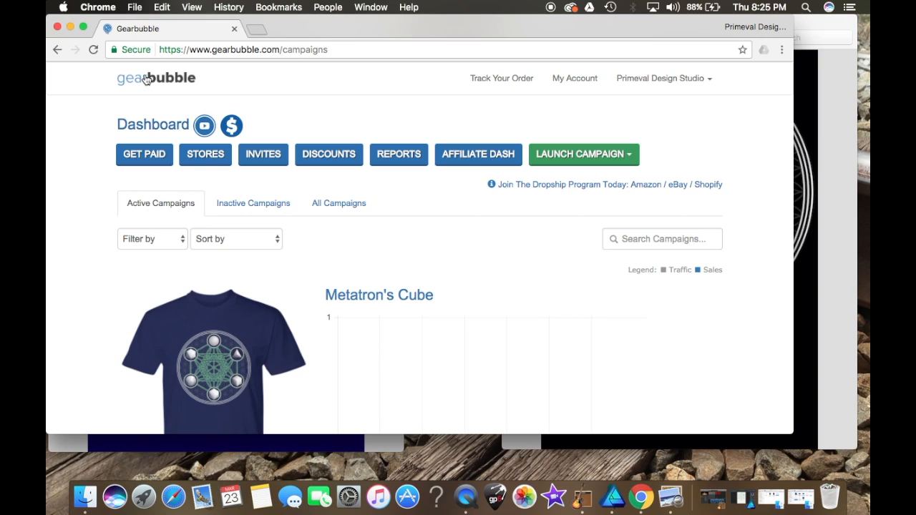
click(386, 296)
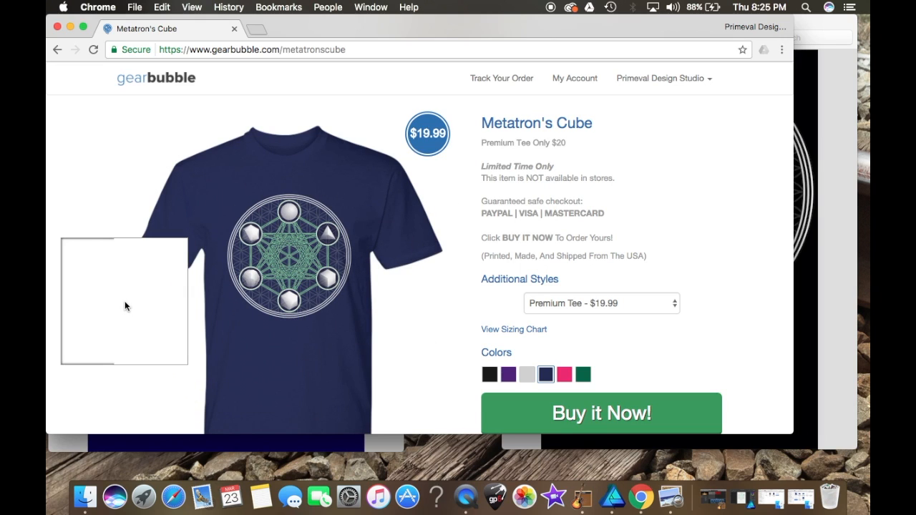
scroll(125, 307, down, 3)
scroll(124, 306, up, 2)
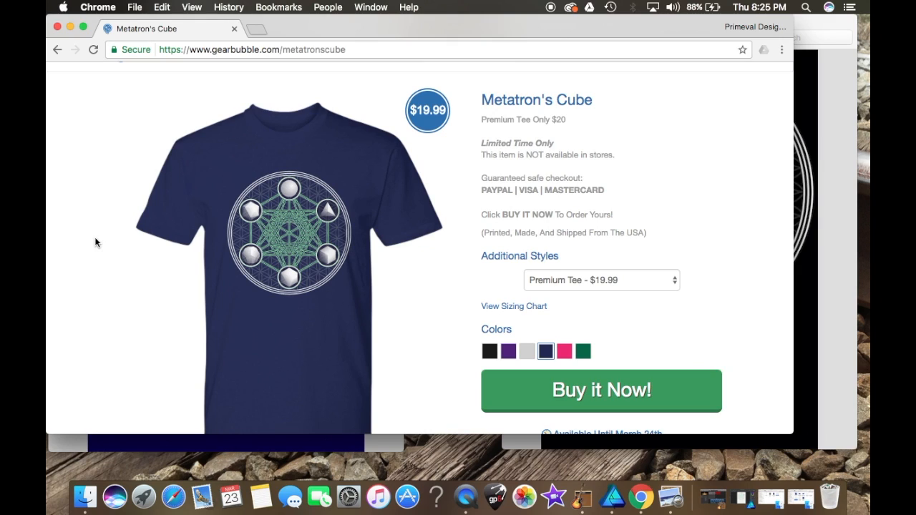
Step: Preview the shirt in black, purple, grey, navy, pink and green, finishing on navy
click(488, 353)
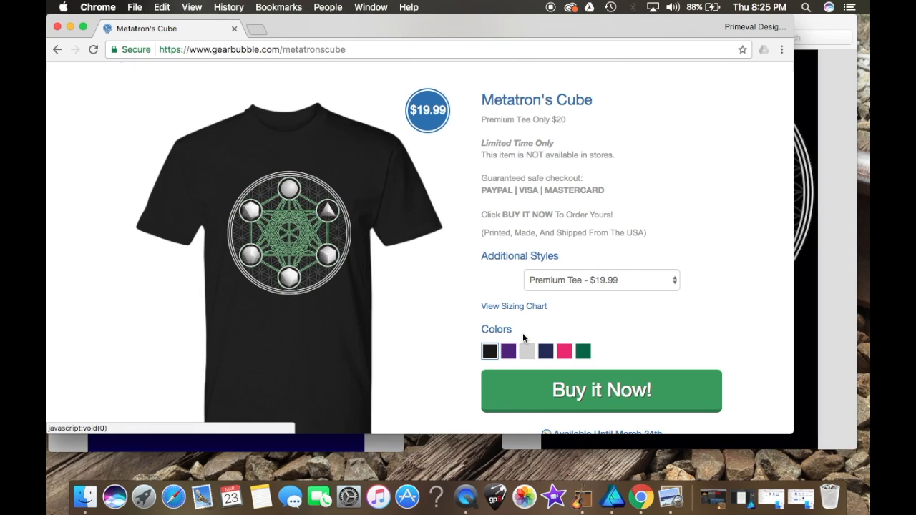
click(508, 353)
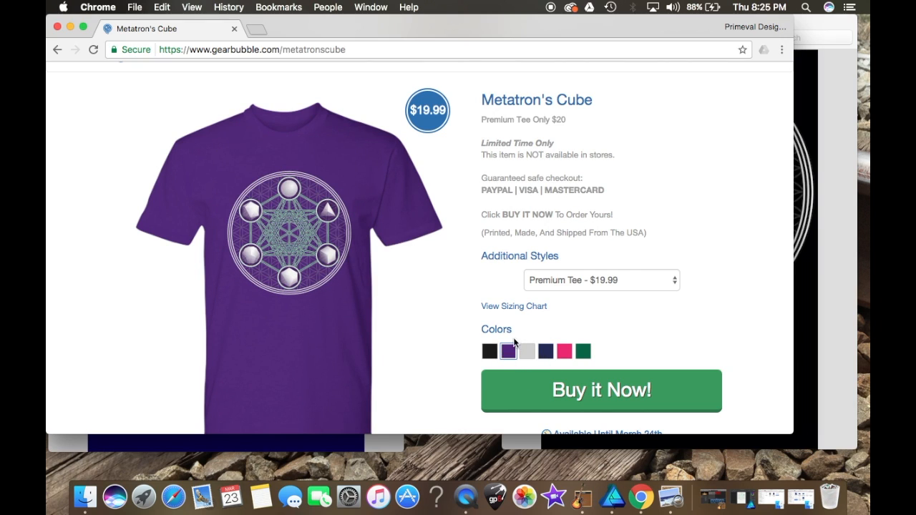
click(527, 351)
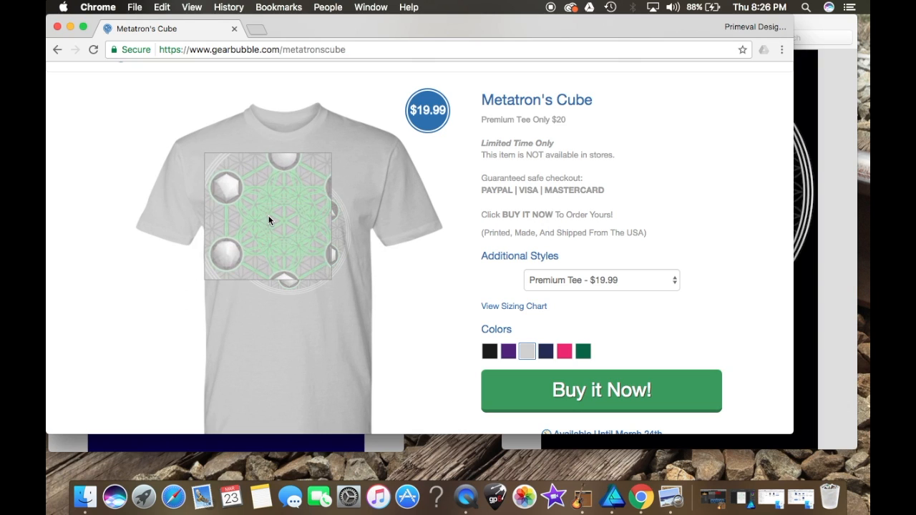
click(546, 351)
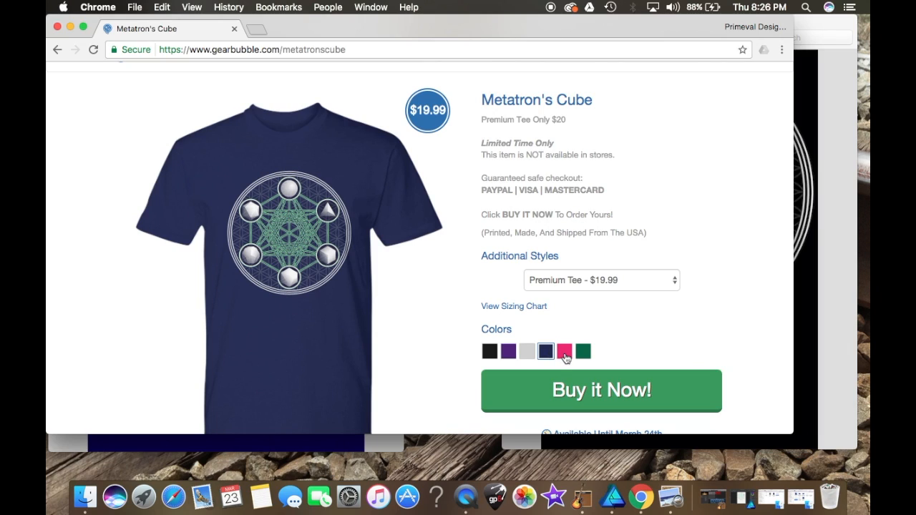
click(564, 354)
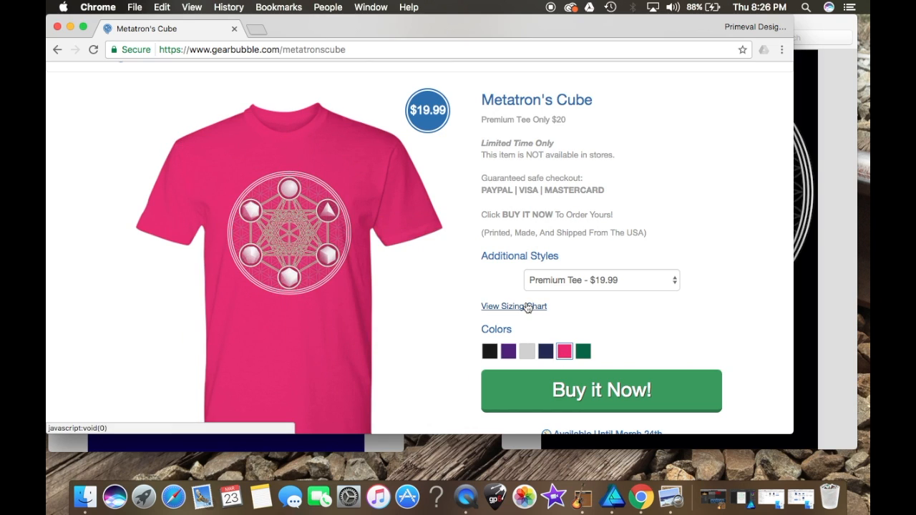
click(584, 352)
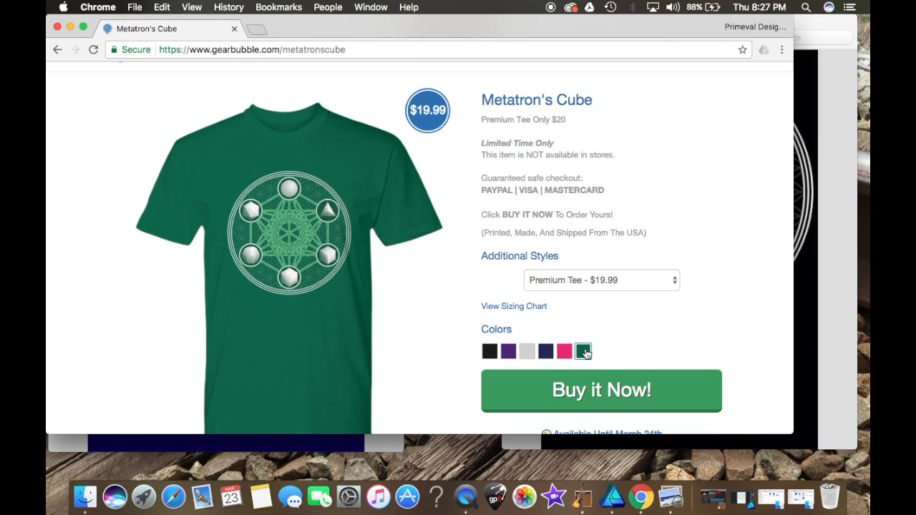
click(546, 353)
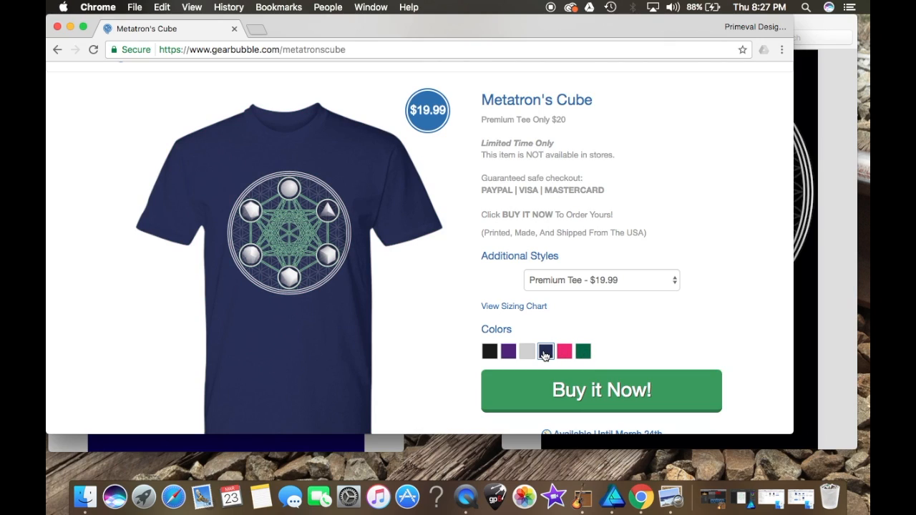